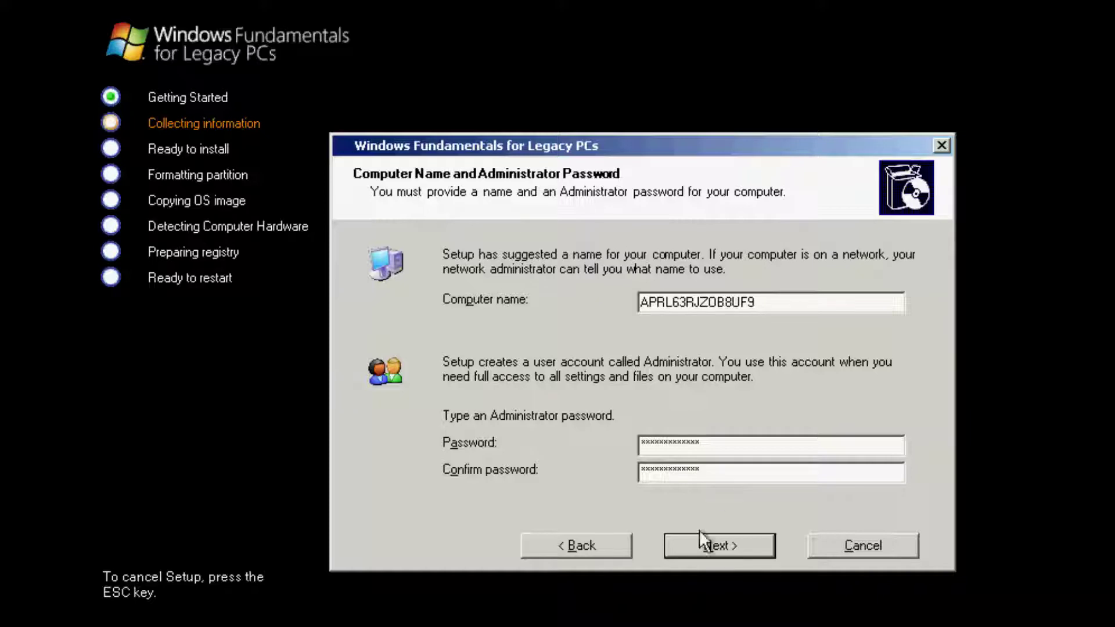
- Accept the suggested computer name and the entered Administrator password, and continue through the following setup pages
{"action": "left_click", "coordinate": [708, 544]}
{"action": "left_click", "coordinate": [709, 545]}
{"action": "left_click", "coordinate": [709, 545]}
{"action": "mouse_move", "coordinate": [920, 345]}
{"action": "left_mouse_down"}
{"action": "mouse_move", "coordinate": [912, 426]}
{"action": "mouse_move", "coordinate": [907, 333]}
{"action": "left_mouse_up"}
{"action": "left_click", "coordinate": [712, 545]}
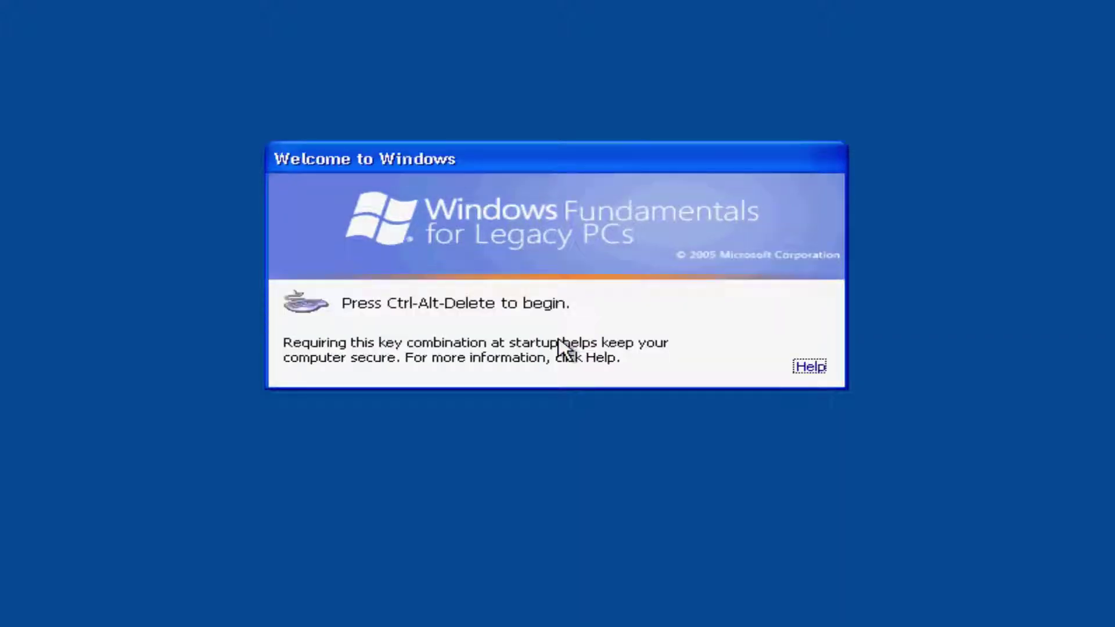
- Log on to Windows as Administrator, entering the account password
{"action": "key", "text": "ctrl+alt+Delete"}
{"action": "left_click", "coordinate": [546, 290]}
{"action": "left_click", "coordinate": [517, 481]}
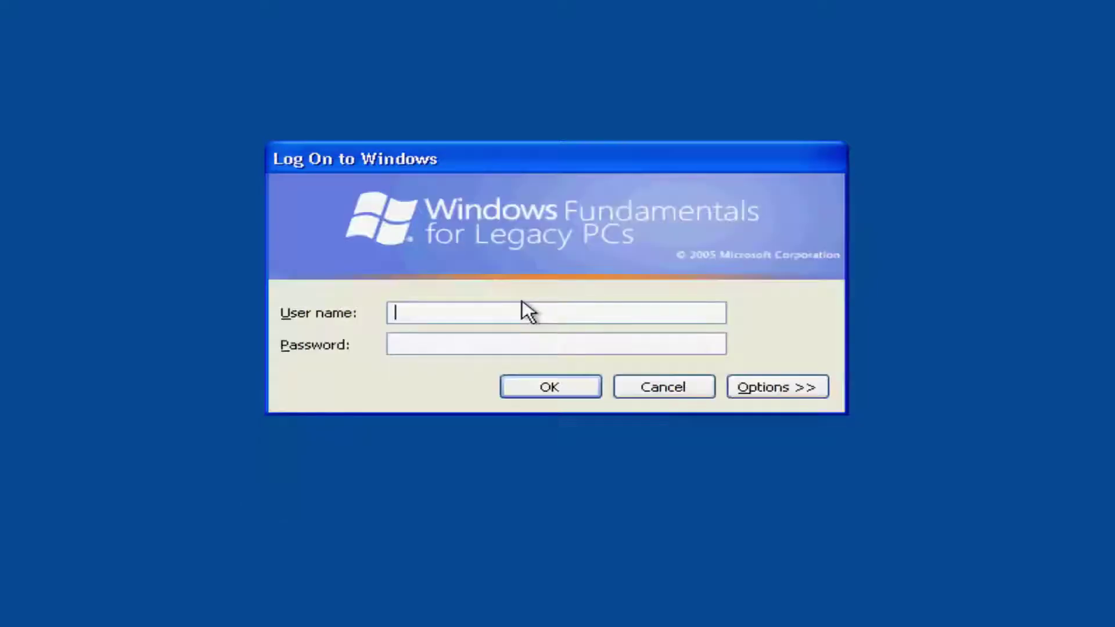
{"action": "type", "text": "Administ"}
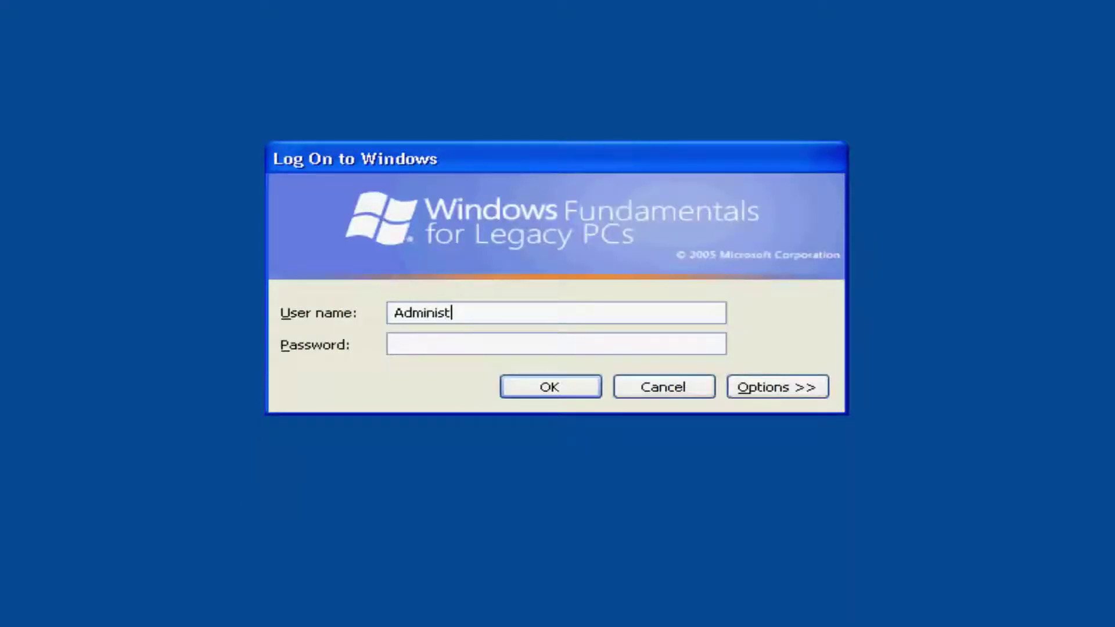
{"action": "type", "text": "rator"}
{"action": "left_click", "coordinate": [504, 340]}
{"action": "type", "text": "•••••••••••••"}
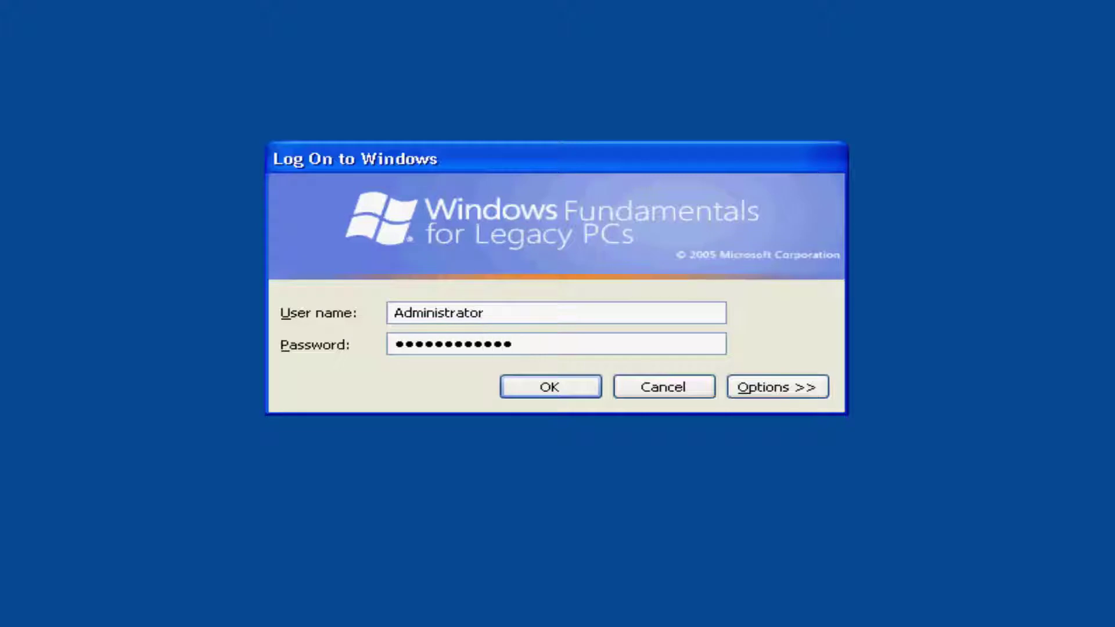
{"action": "key", "text": "Return"}
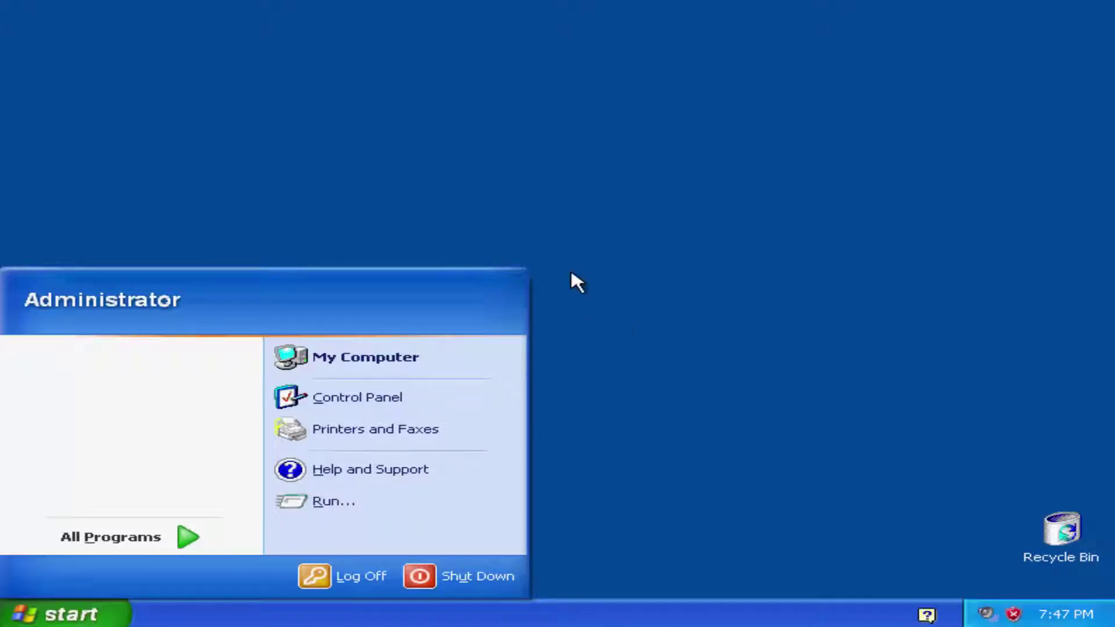
- Open the desktop's display properties and review the background, screen saver, appearance and screen resolution settings
{"action": "left_click", "coordinate": [538, 239]}
{"action": "right_click", "coordinate": [475, 210]}
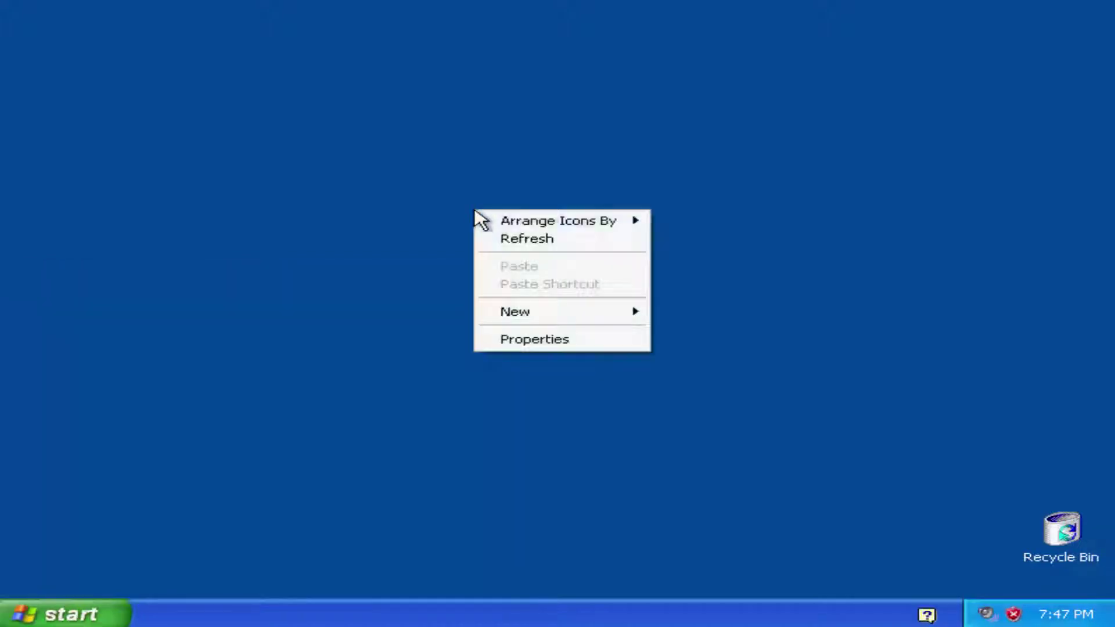
{"action": "left_click", "coordinate": [559, 342]}
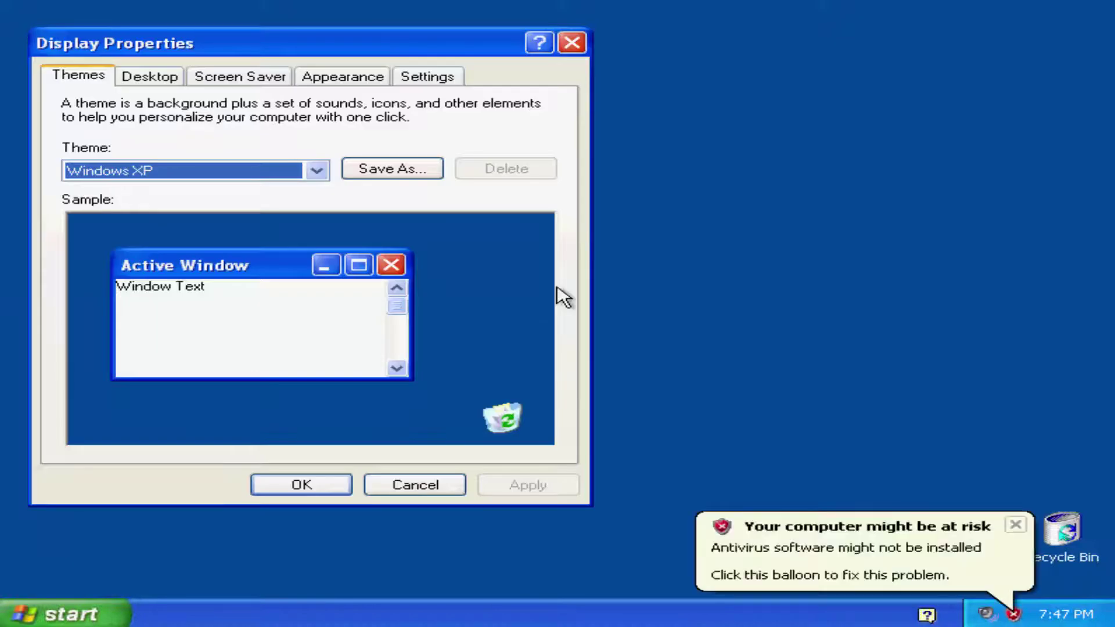
{"action": "left_click", "coordinate": [166, 72]}
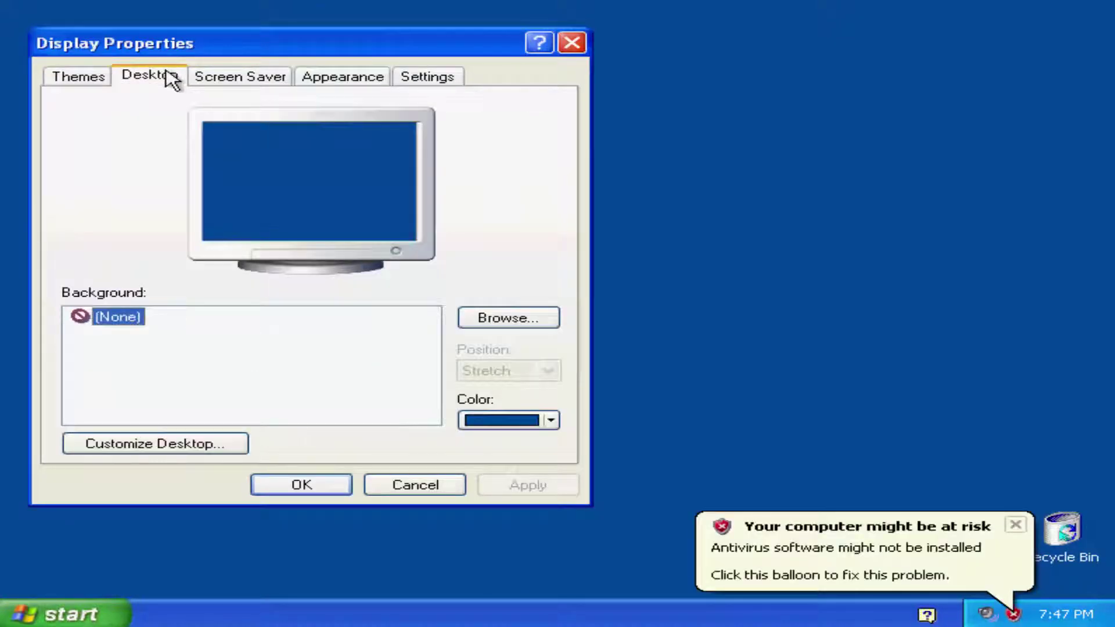
{"action": "left_click", "coordinate": [239, 77]}
{"action": "left_click", "coordinate": [349, 78]}
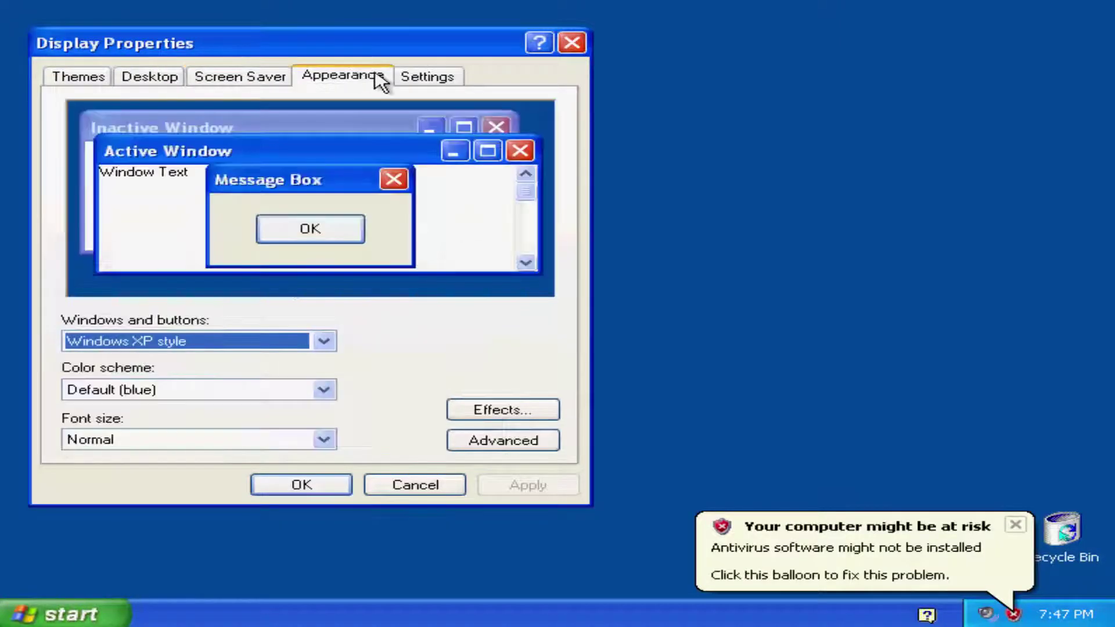
{"action": "left_click", "coordinate": [409, 78]}
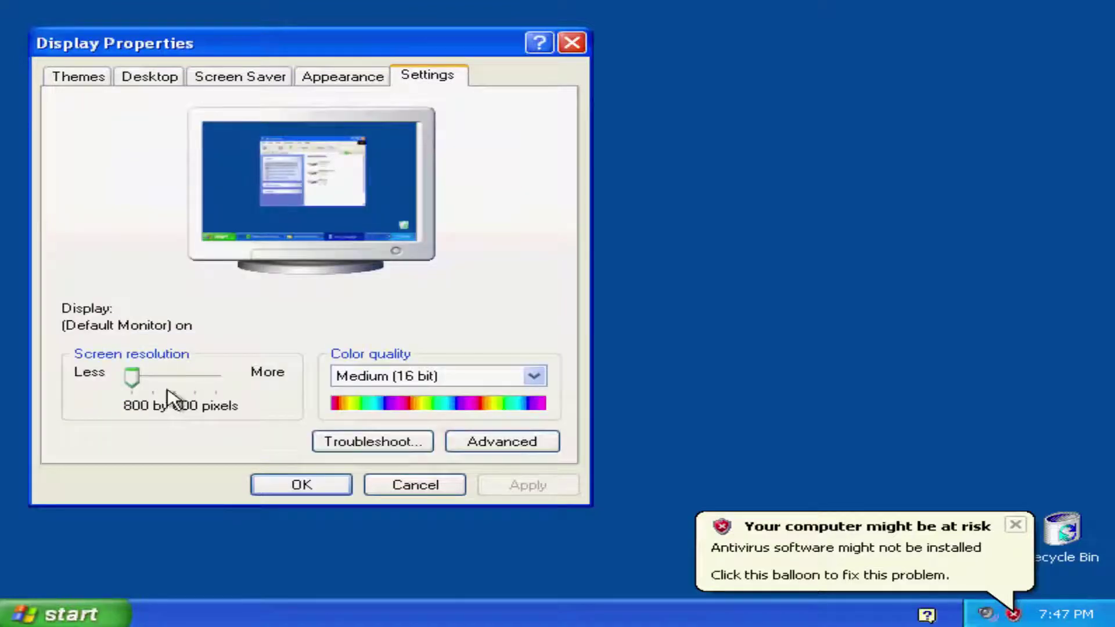
{"action": "mouse_move", "coordinate": [134, 377]}
{"action": "left_mouse_down"}
{"action": "mouse_move", "coordinate": [237, 381]}
{"action": "mouse_move", "coordinate": [112, 378]}
{"action": "left_mouse_up"}
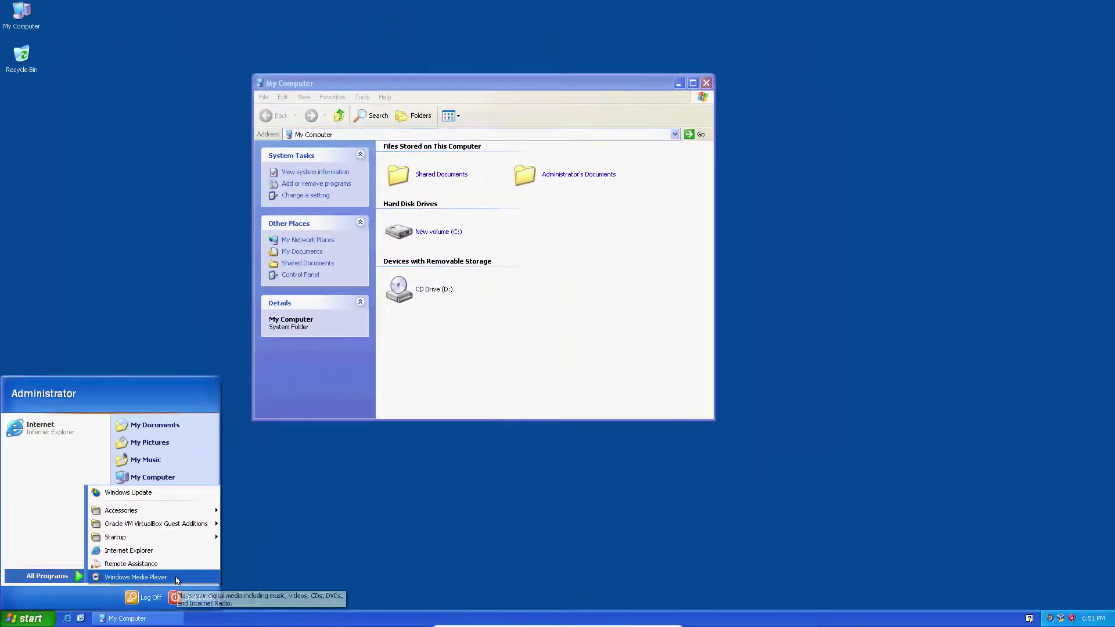
- Launch Windows Media Player and finish its first-run setup, accepting the licence, default privacy options and all listed file types
{"action": "left_click", "coordinate": [169, 581]}
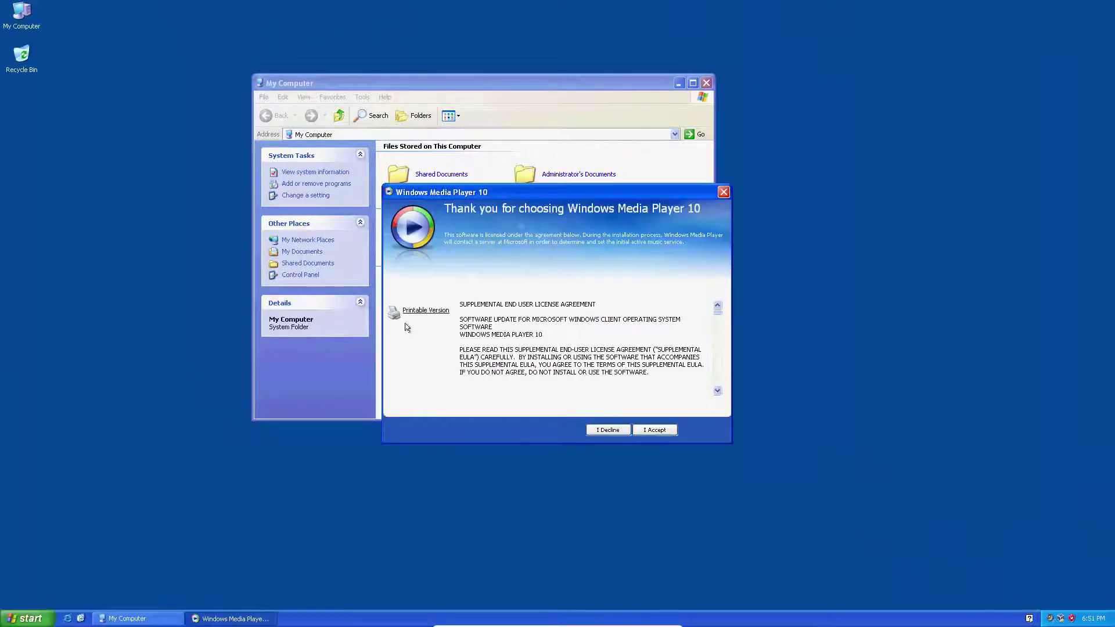
{"action": "left_click", "coordinate": [637, 429]}
{"action": "left_click", "coordinate": [649, 430]}
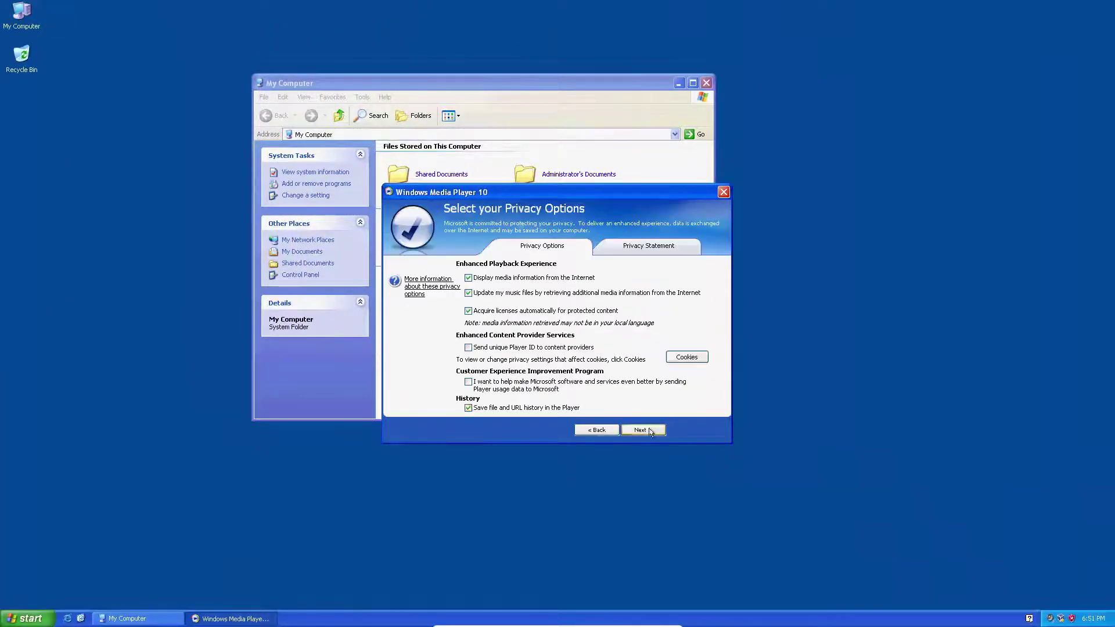
{"action": "left_click", "coordinate": [639, 430]}
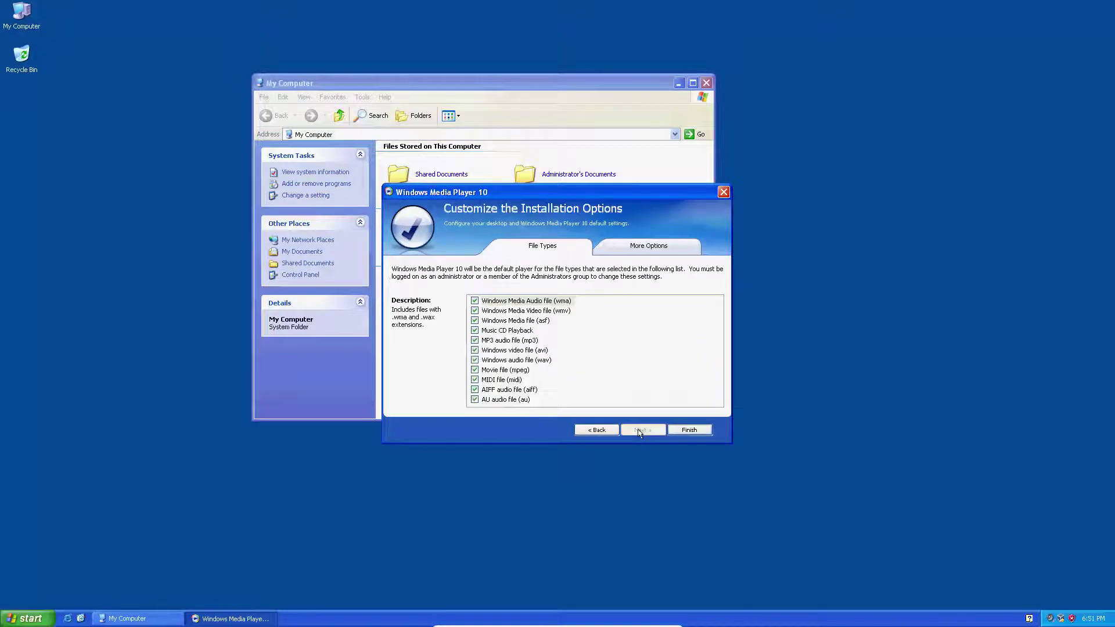
{"action": "left_click", "coordinate": [691, 431]}
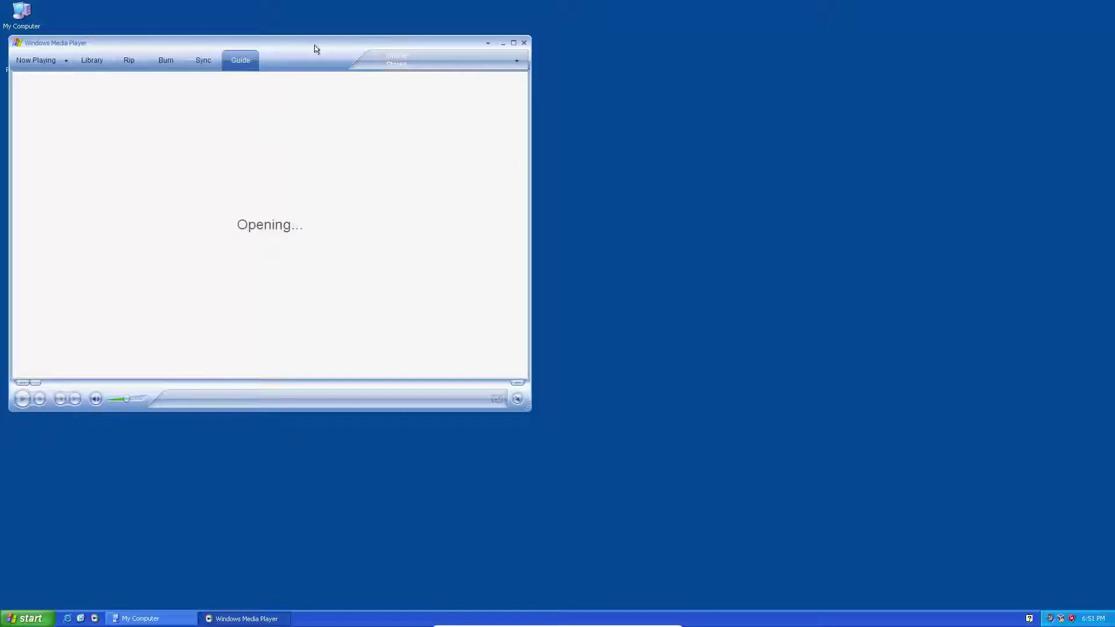
- Centre the Windows Media Player window, switch to Now Playing and check the player's version information
{"action": "left_click_drag", "start_coordinate": [320, 49], "coordinate": [554, 105]}
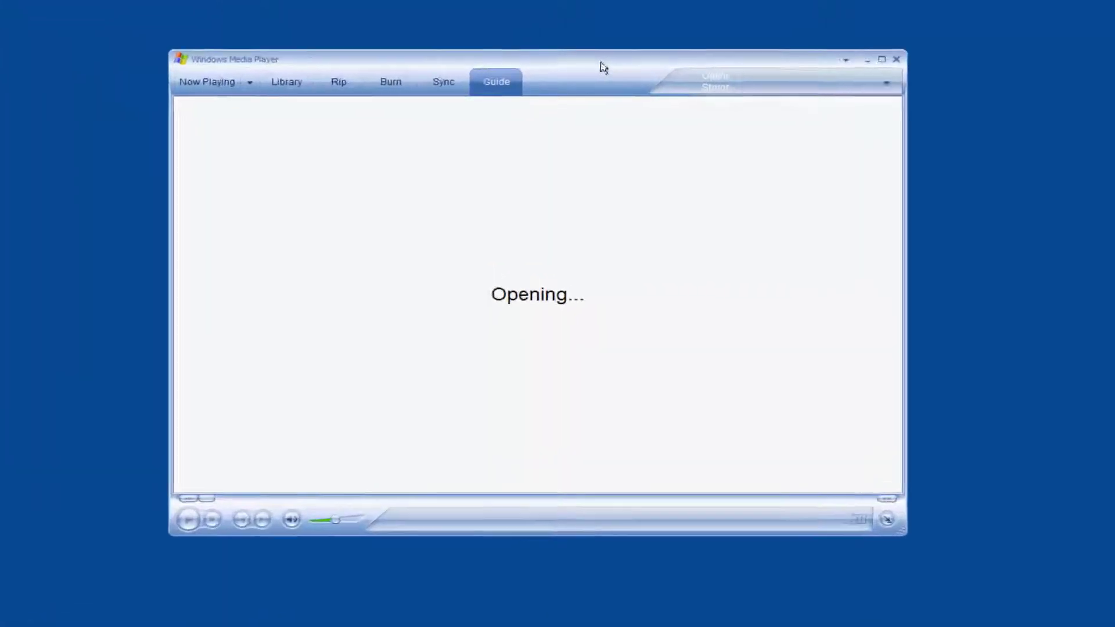
{"action": "left_click", "coordinate": [212, 81]}
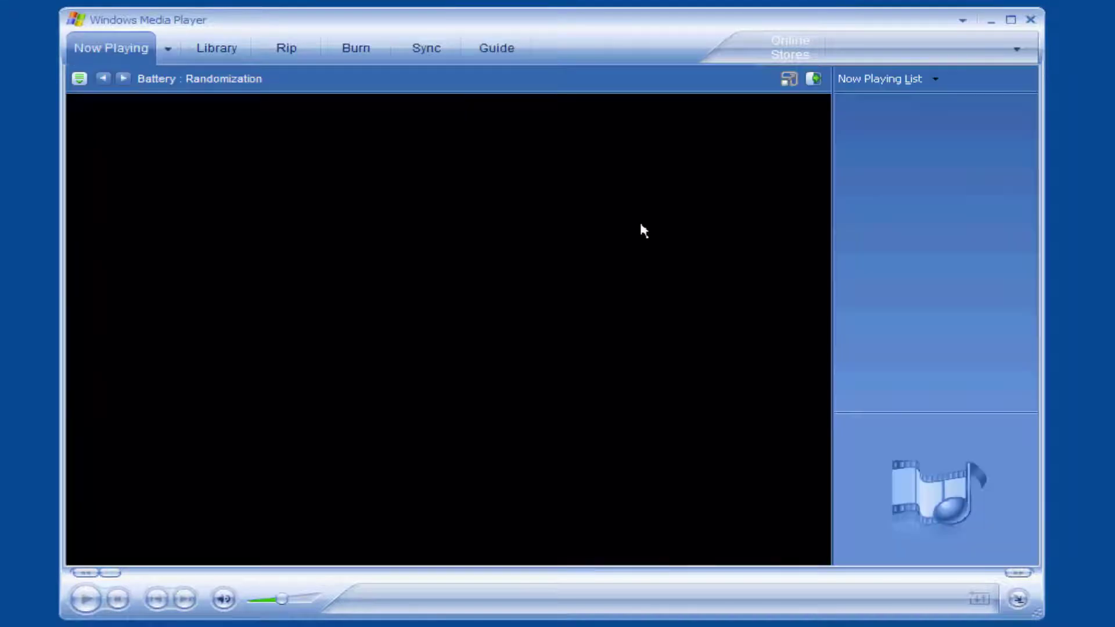
{"action": "right_click", "coordinate": [577, 52]}
{"action": "mouse_move", "coordinate": [674, 127]}
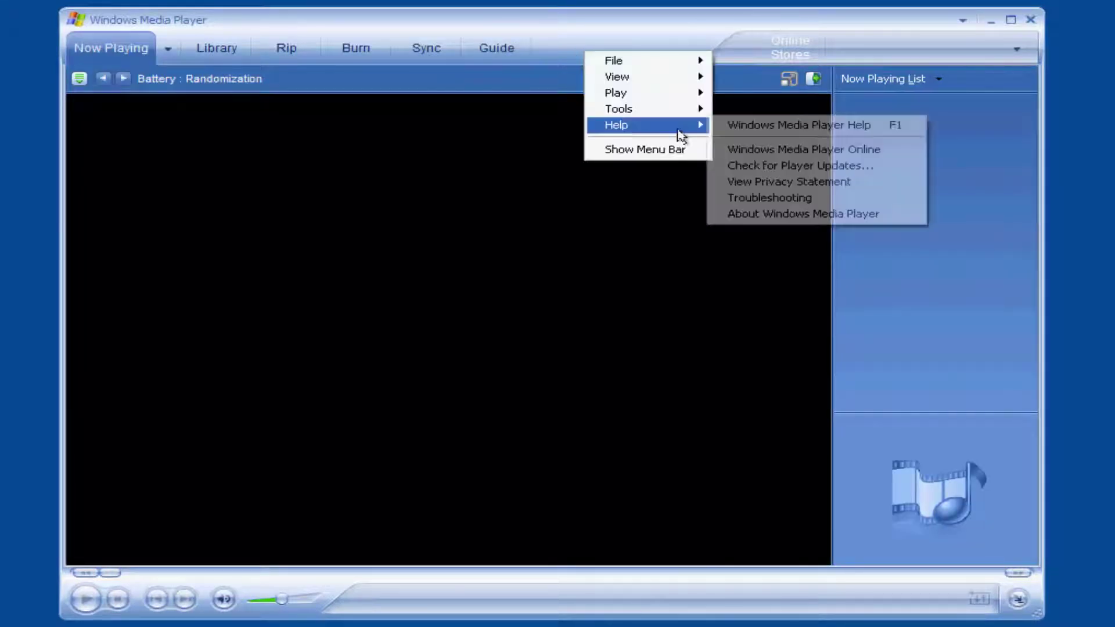
{"action": "left_click", "coordinate": [811, 216]}
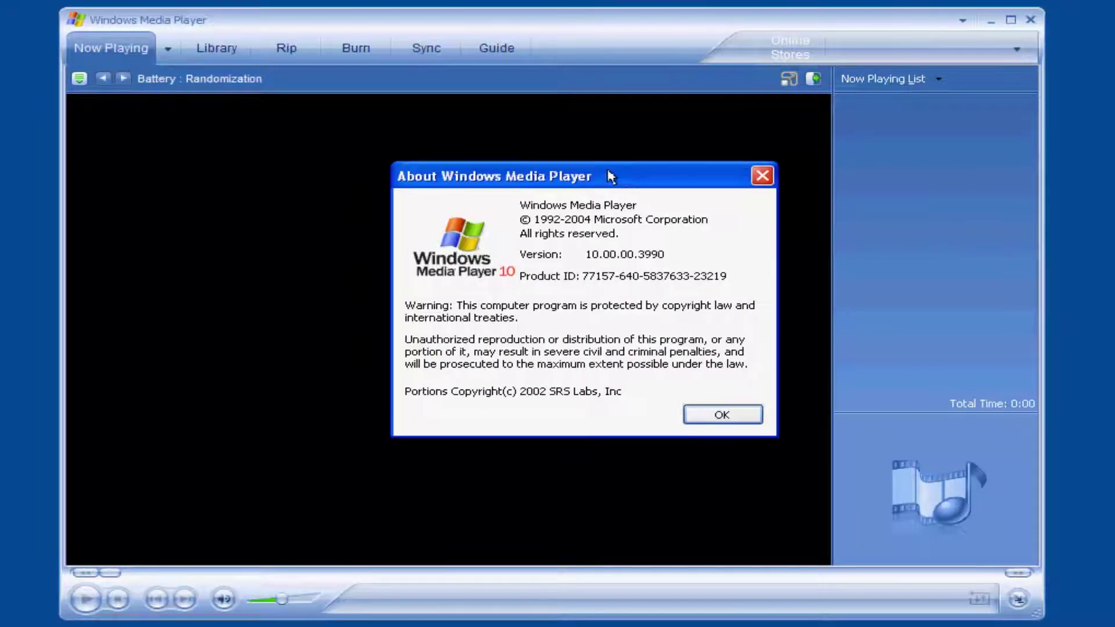
{"action": "left_click", "coordinate": [692, 413]}
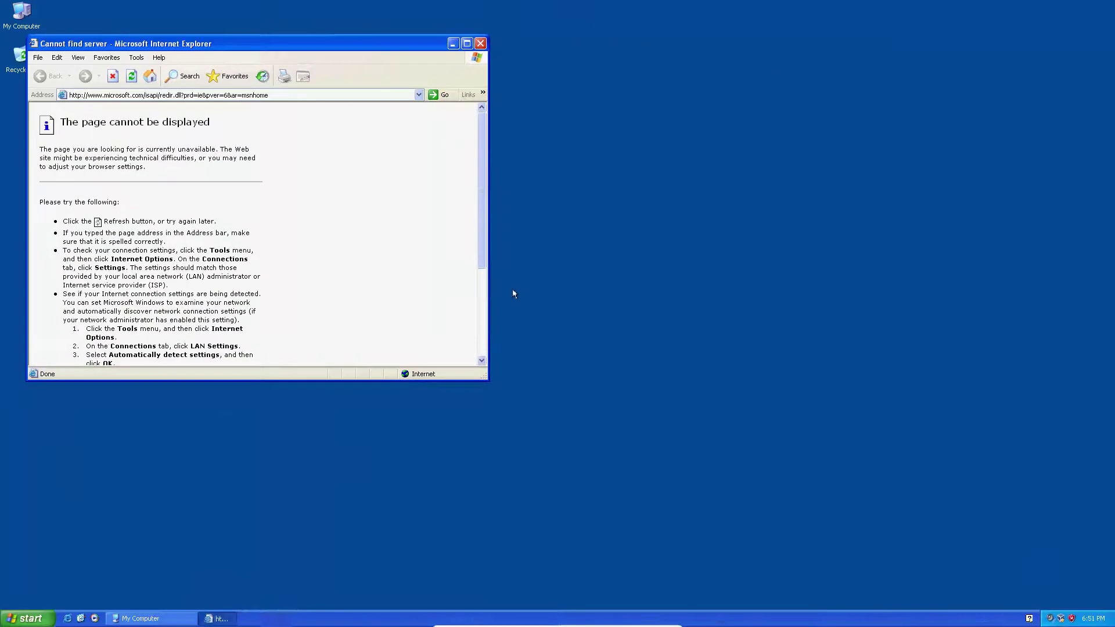
- Move the Internet Explorer window towards the middle of the desktop and check the browser's version information
{"action": "left_click_drag", "start_coordinate": [310, 51], "coordinate": [536, 115]}
{"action": "left_click", "coordinate": [385, 121]}
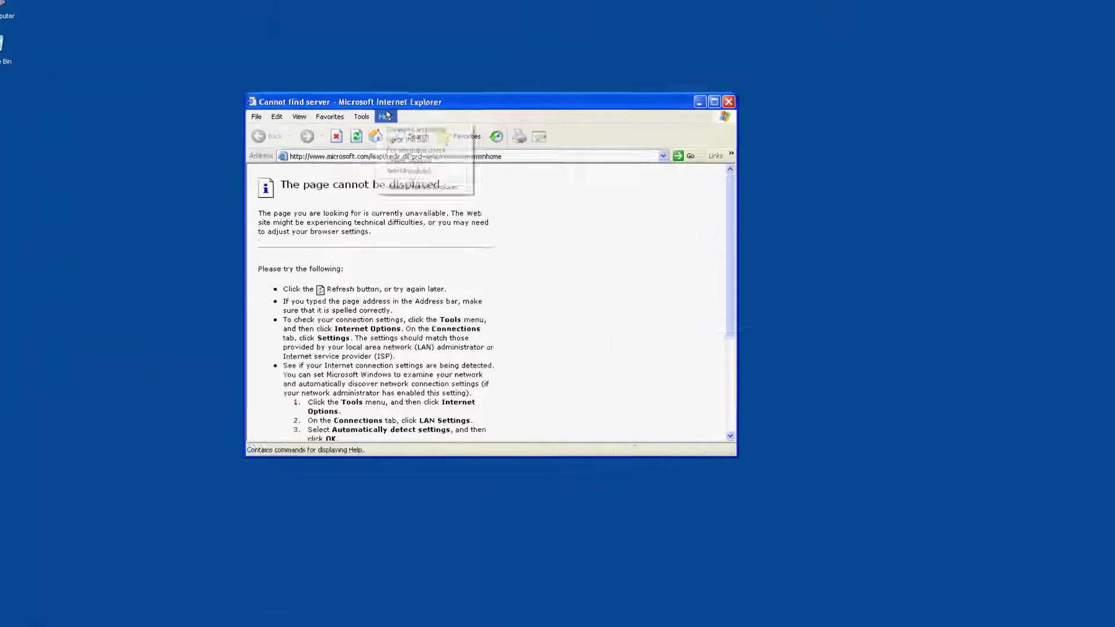
{"action": "left_click", "coordinate": [423, 176]}
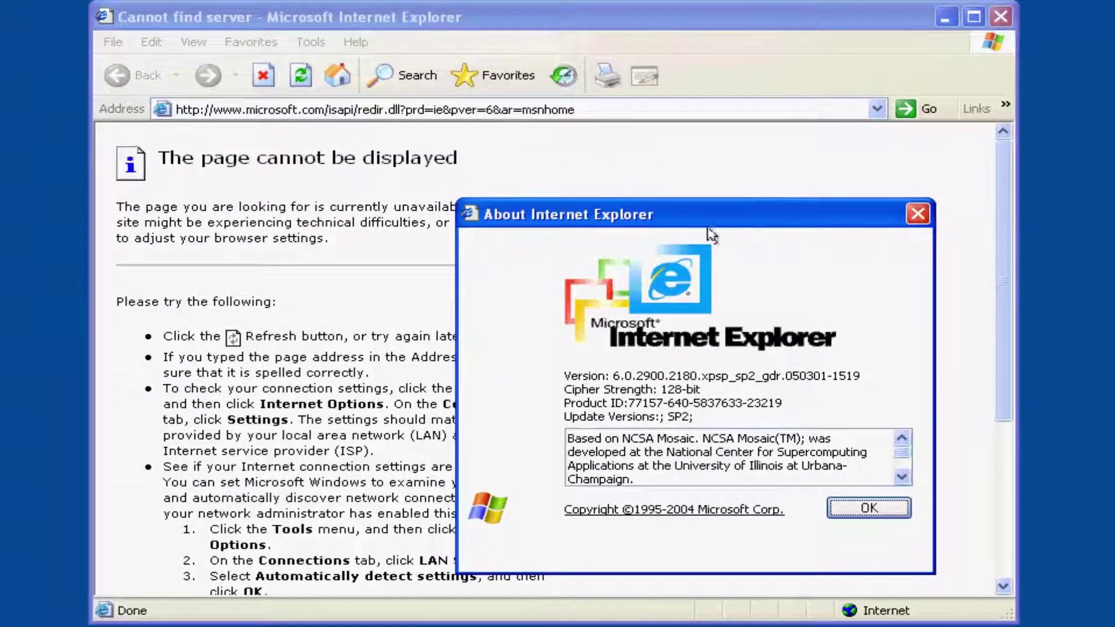
{"action": "left_click_drag", "start_coordinate": [676, 203], "coordinate": [549, 136]}
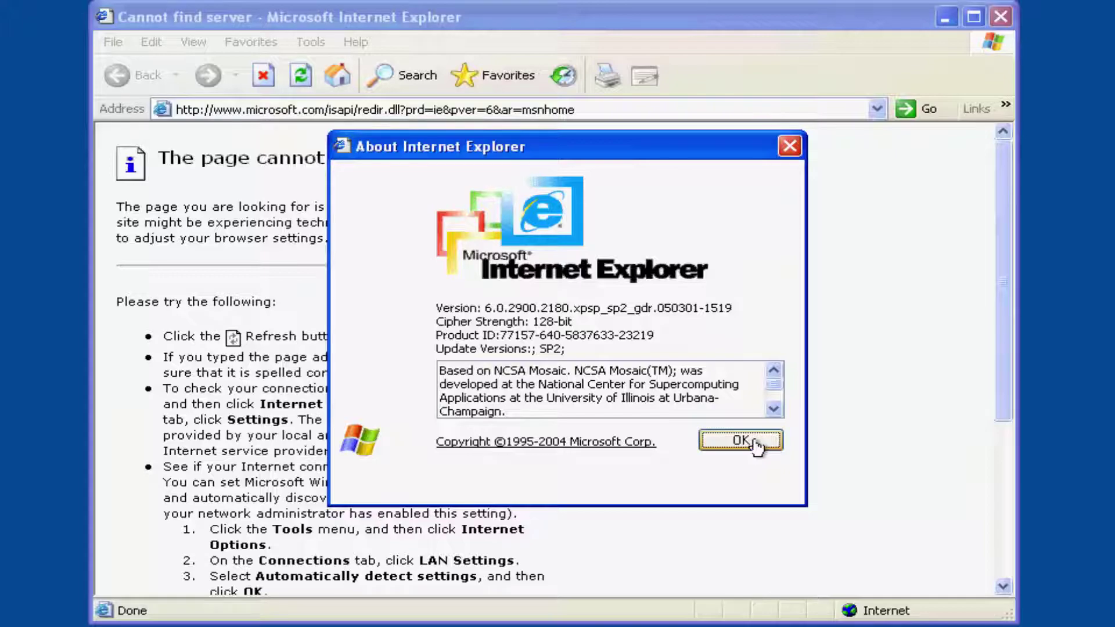
{"action": "left_click", "coordinate": [741, 440]}
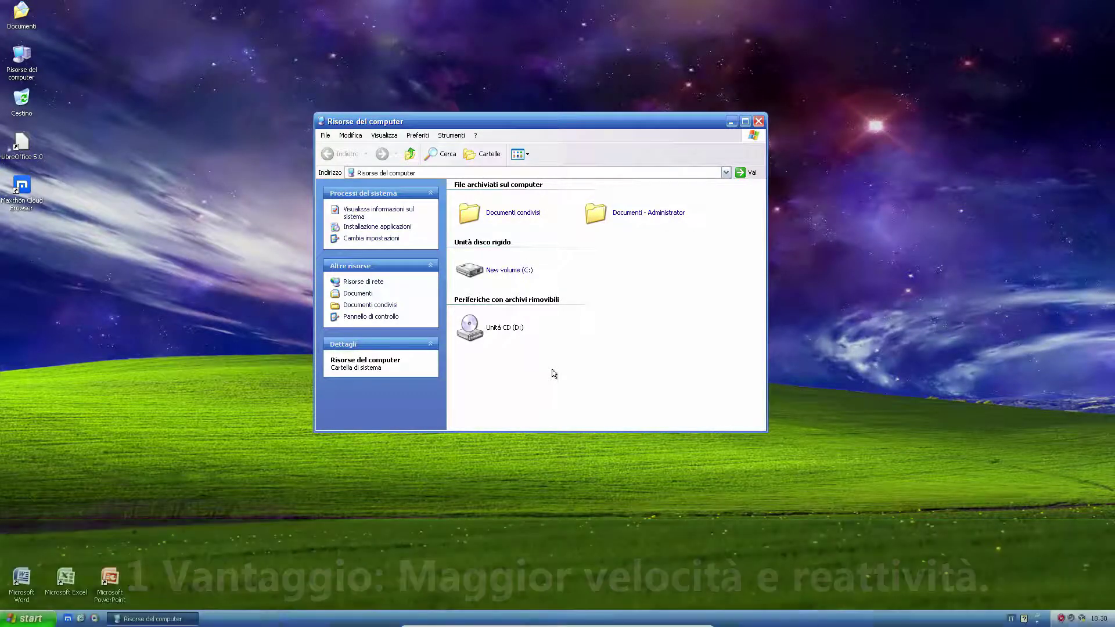
- Close the Risorse del computer window and choose a command from the taskbar's context options
{"action": "left_click", "coordinate": [759, 121]}
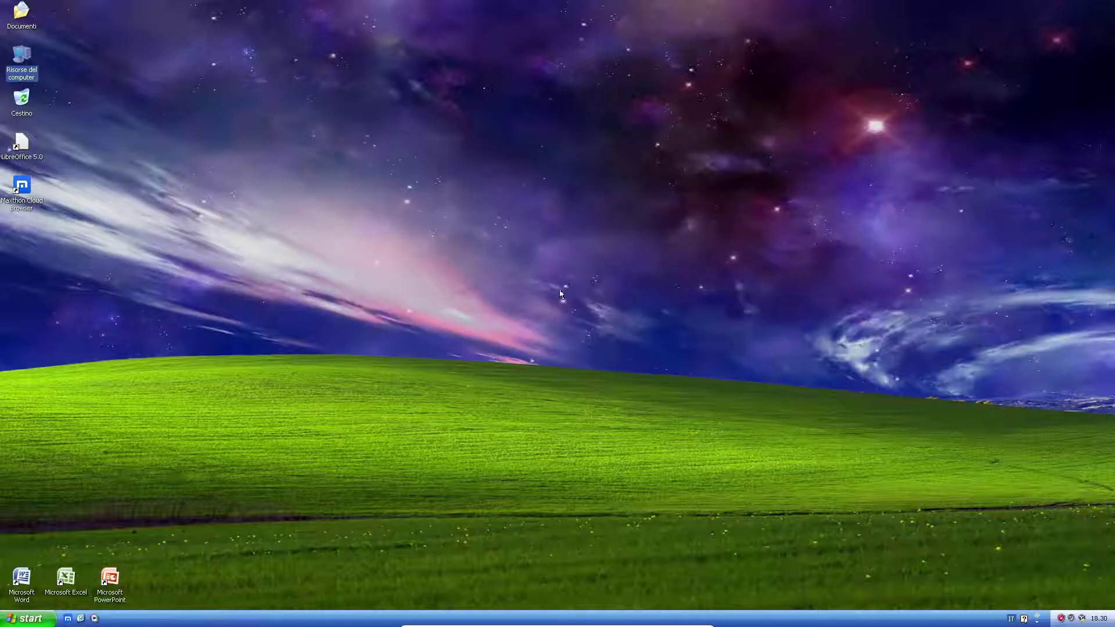
{"action": "right_click", "coordinate": [331, 614]}
{"action": "left_click", "coordinate": [348, 585]}
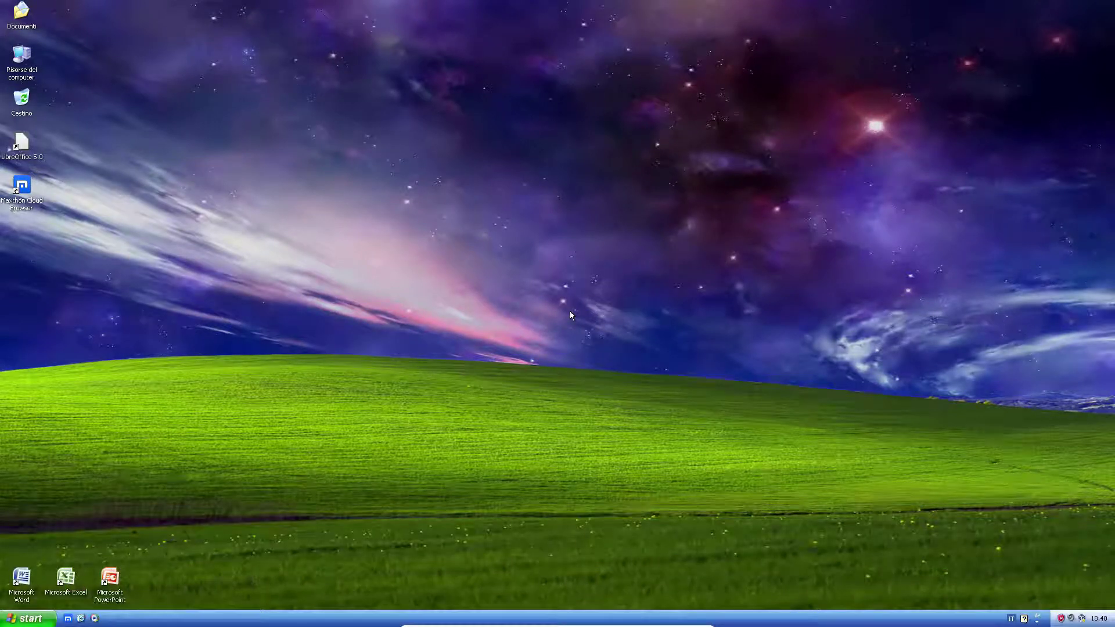
- Launch Windows Media Player, switch to the In esecuzione view and open its version information
{"action": "left_click", "coordinate": [95, 619]}
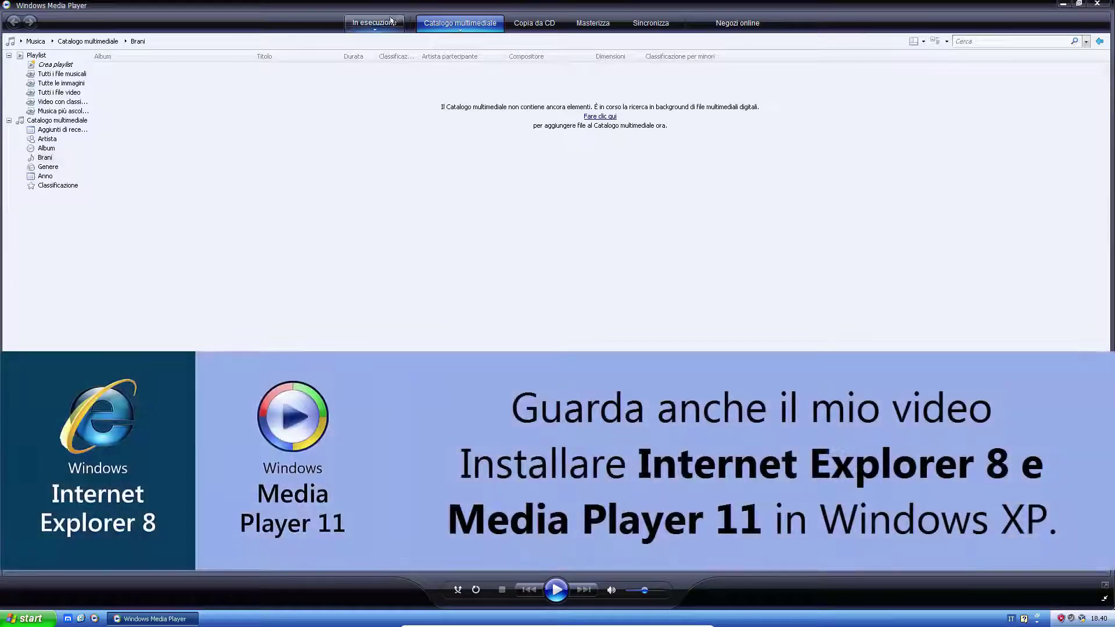
{"action": "left_click", "coordinate": [391, 20]}
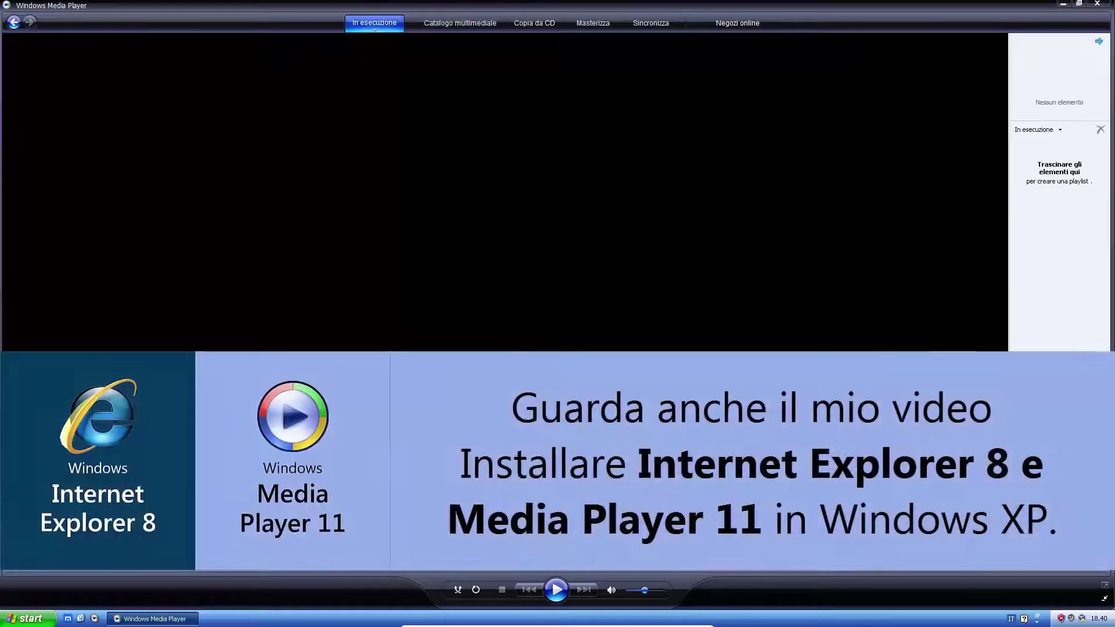
{"action": "right_click", "coordinate": [809, 22]}
{"action": "mouse_move", "coordinate": [859, 65]}
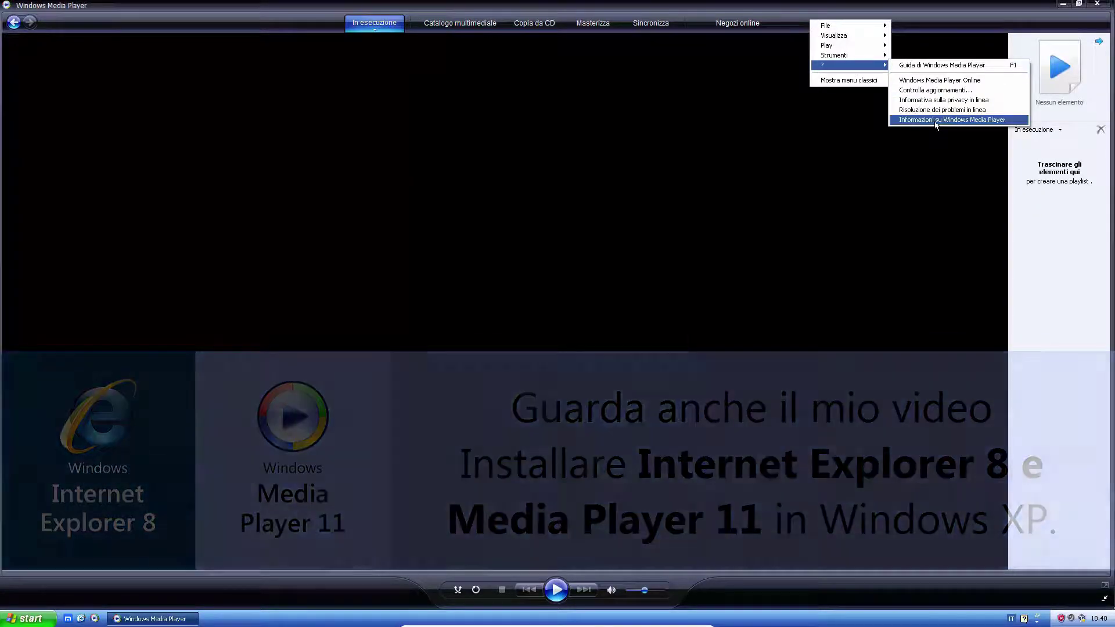
{"action": "left_click", "coordinate": [958, 119]}
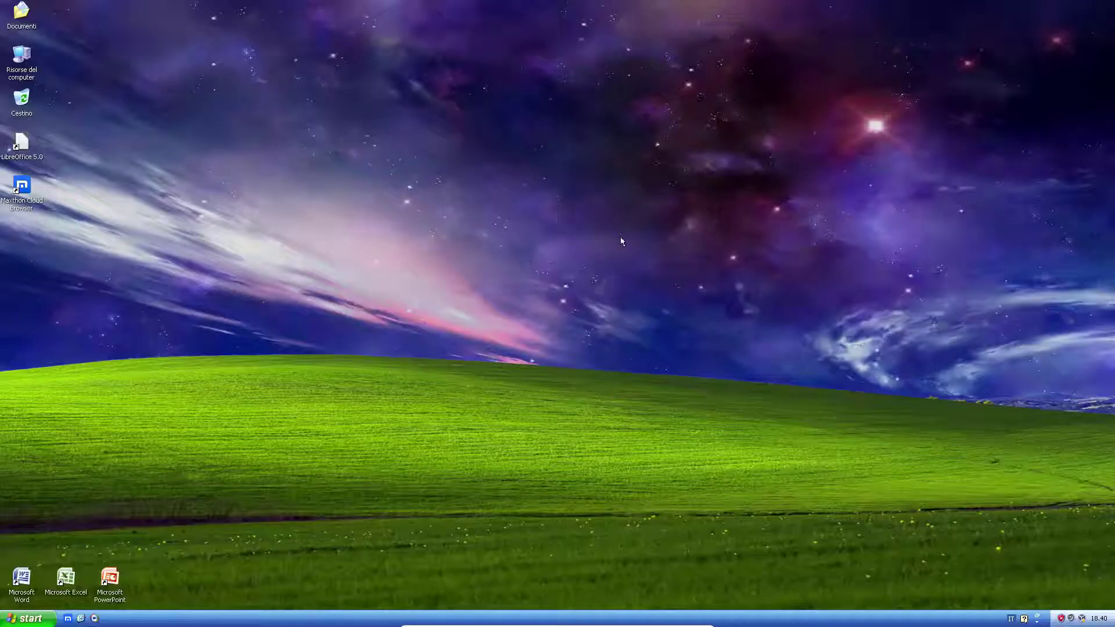
- Open Maxthon Cloud Browser, check its version information, and minimise the browser
{"action": "double_click", "coordinate": [20, 194]}
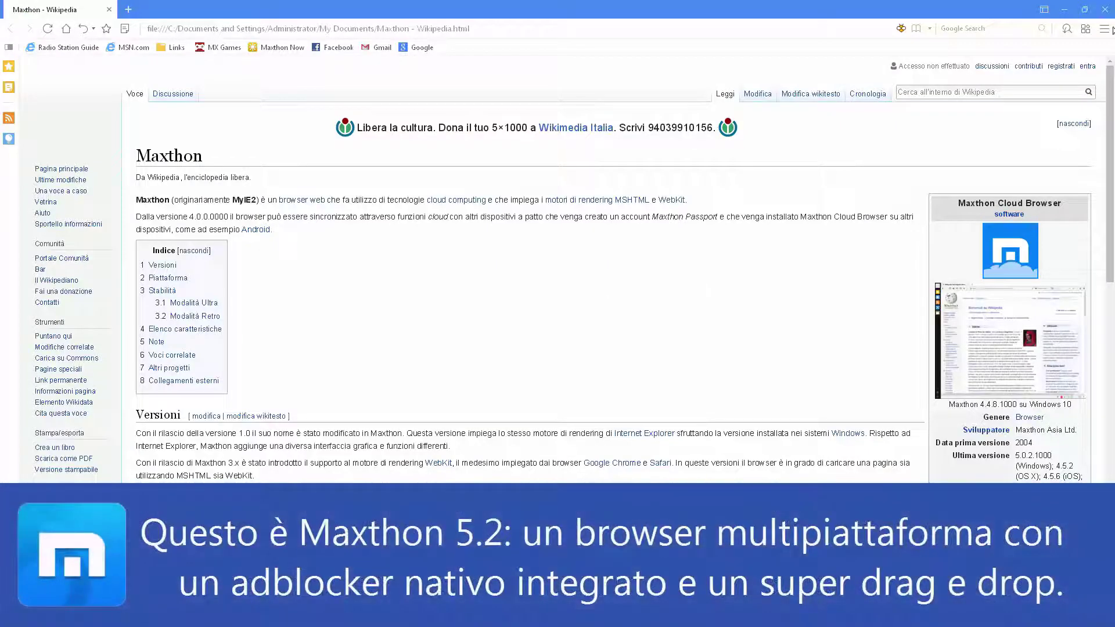
{"action": "left_click", "coordinate": [1105, 29]}
{"action": "mouse_move", "coordinate": [947, 346]}
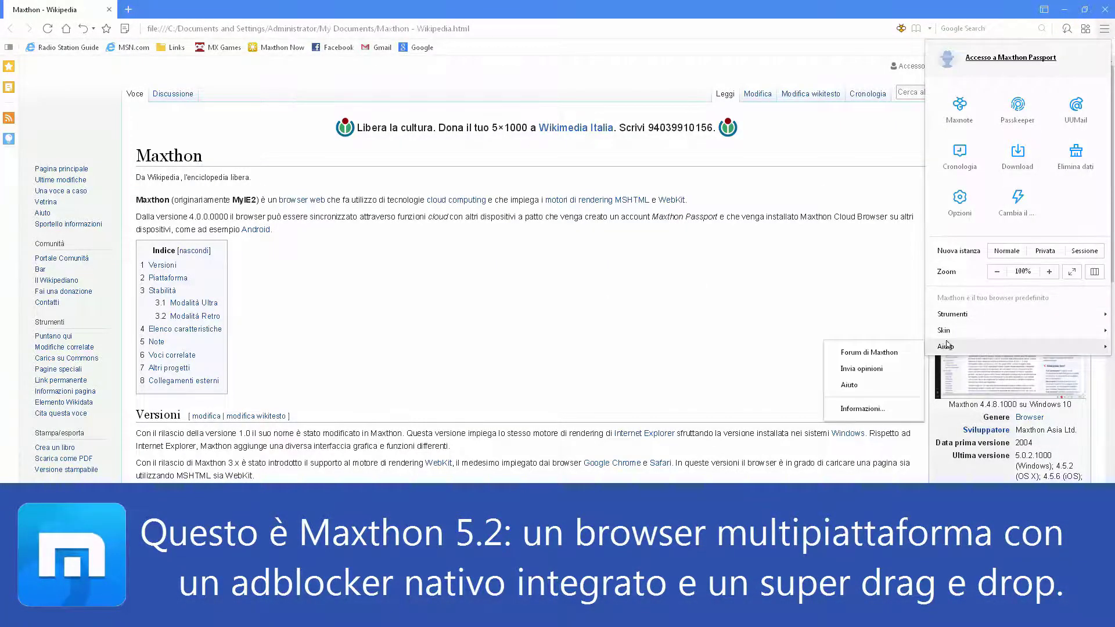
{"action": "left_click", "coordinate": [871, 408]}
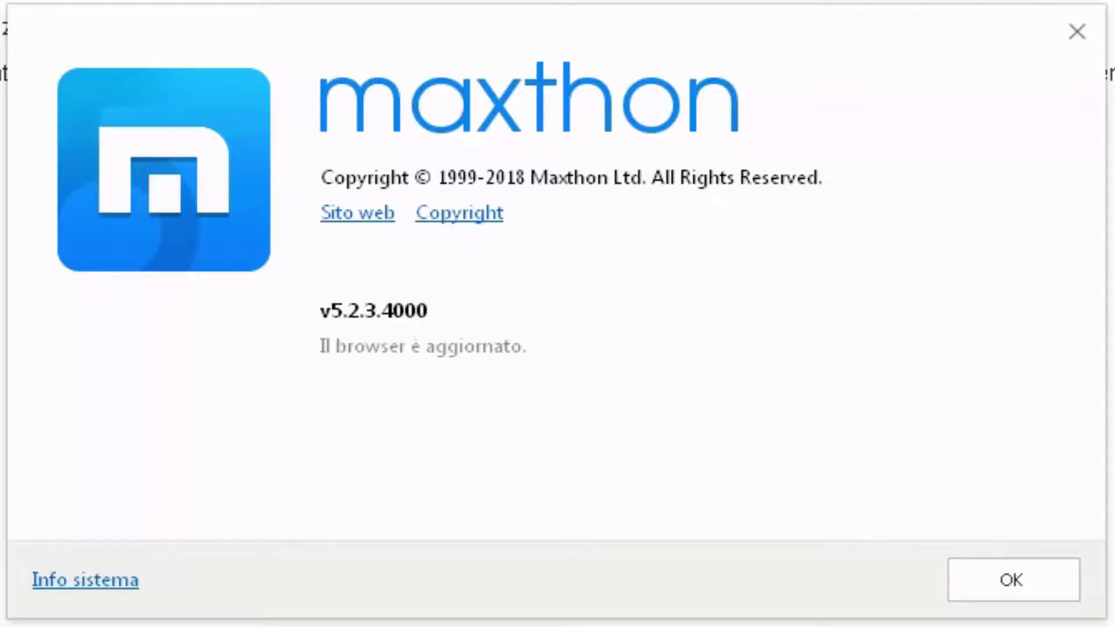
{"action": "left_click", "coordinate": [1016, 576]}
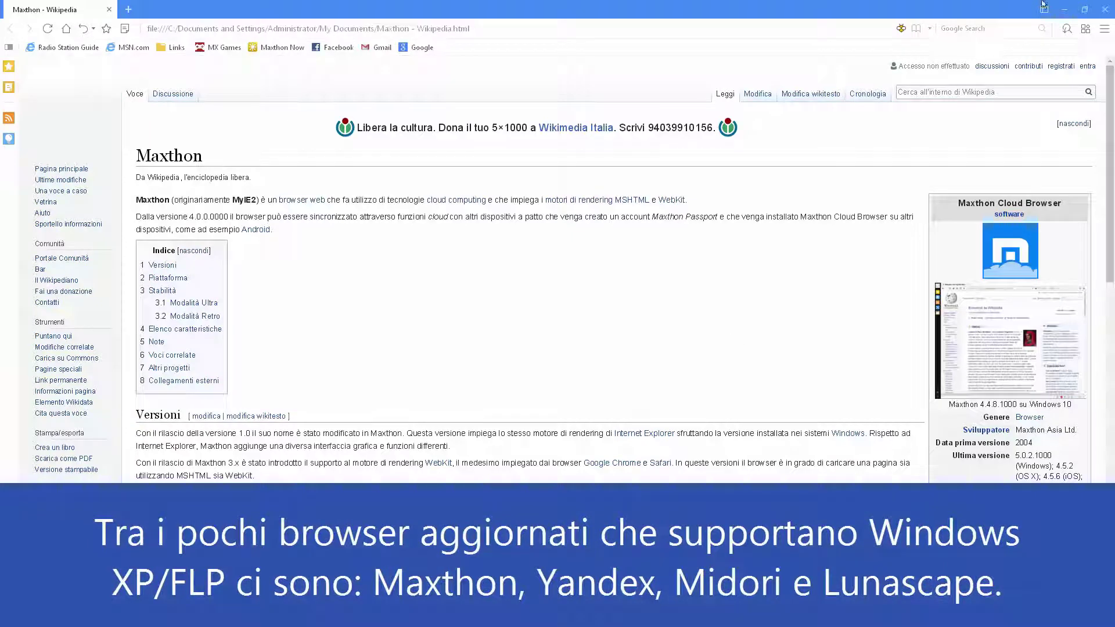
{"action": "left_click", "coordinate": [1065, 9]}
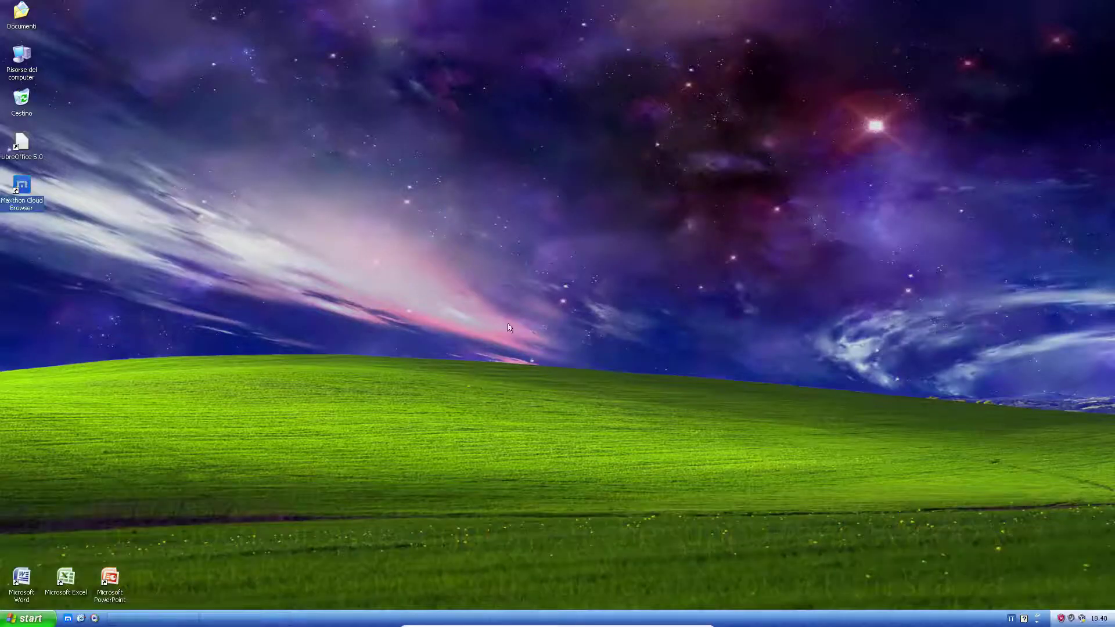
- Launch Microsoft Word, check its version information through the Risorse section of the Word options, and close the program
{"action": "double_click", "coordinate": [22, 578]}
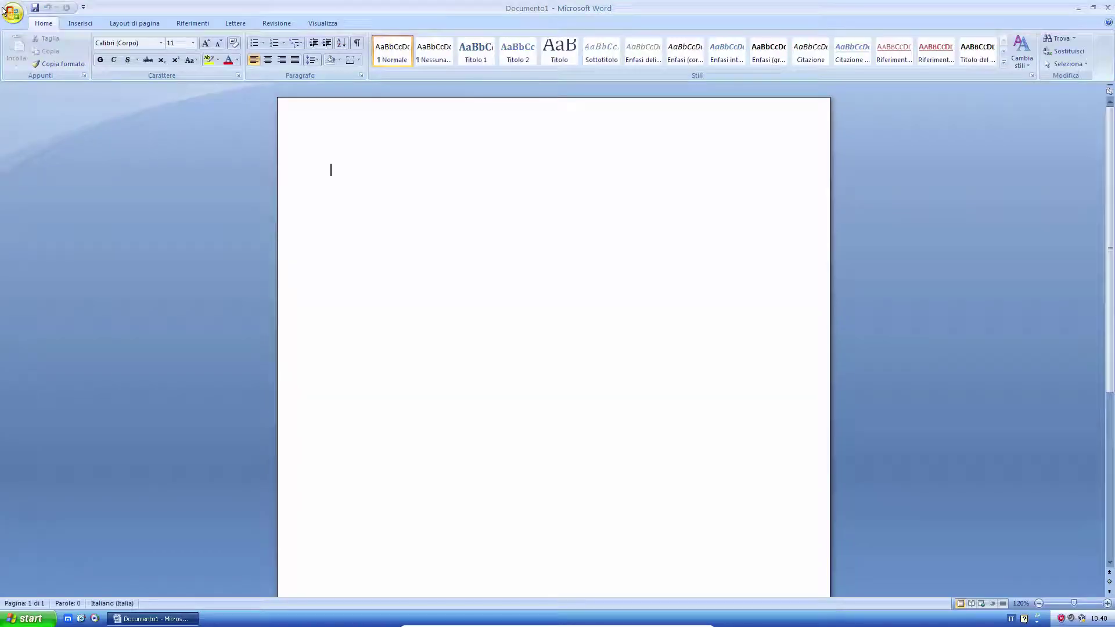
{"action": "left_click", "coordinate": [13, 12]}
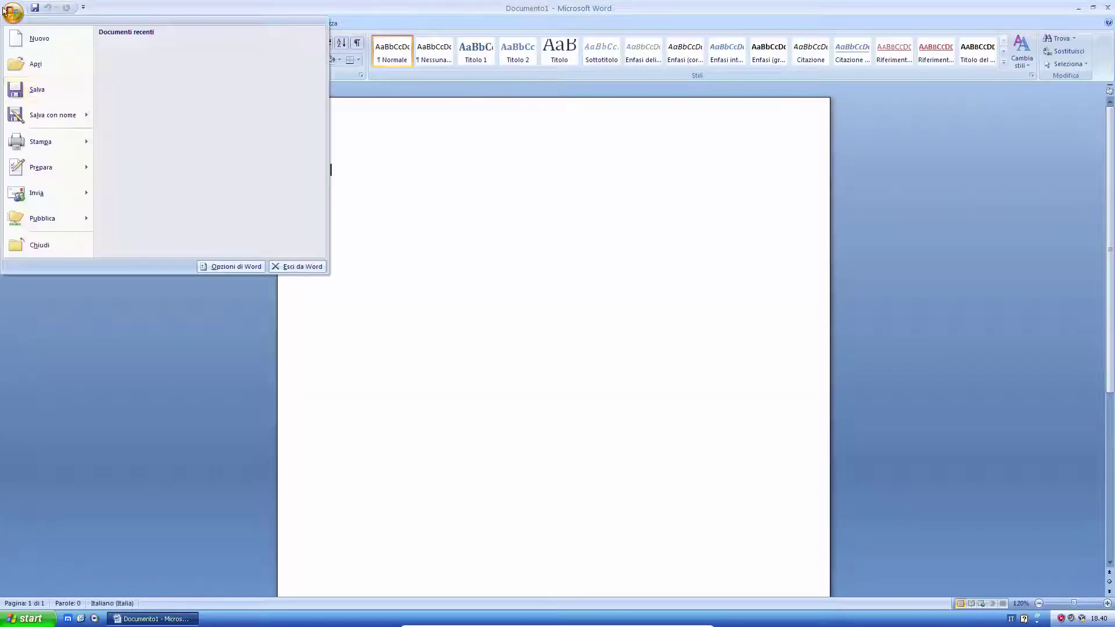
{"action": "left_click", "coordinate": [232, 266]}
{"action": "left_click", "coordinate": [366, 263]}
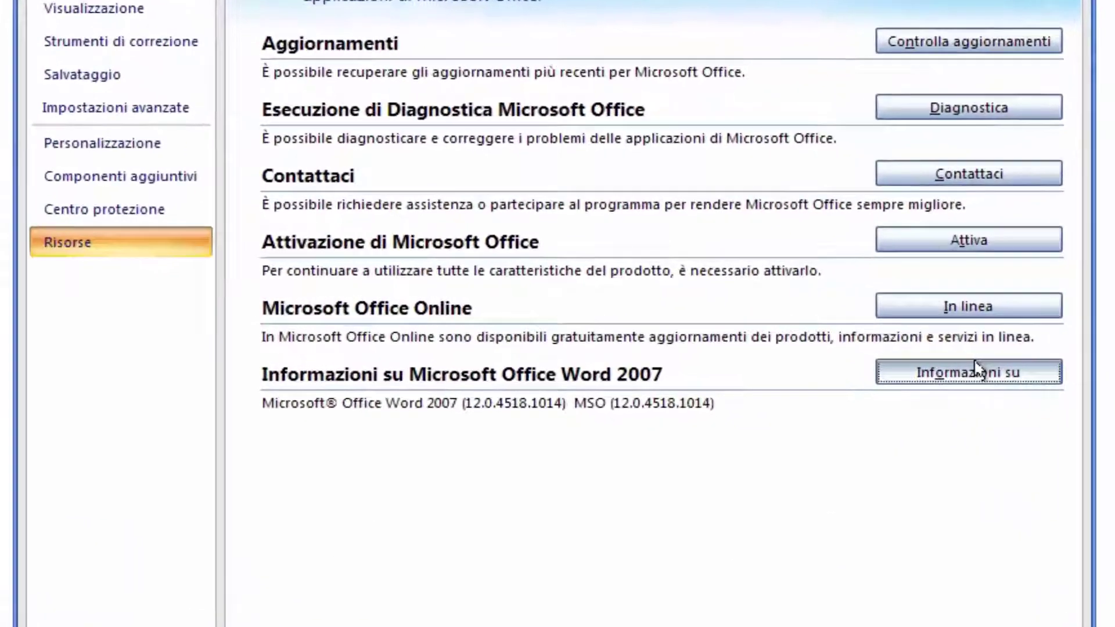
{"action": "left_click", "coordinate": [874, 351]}
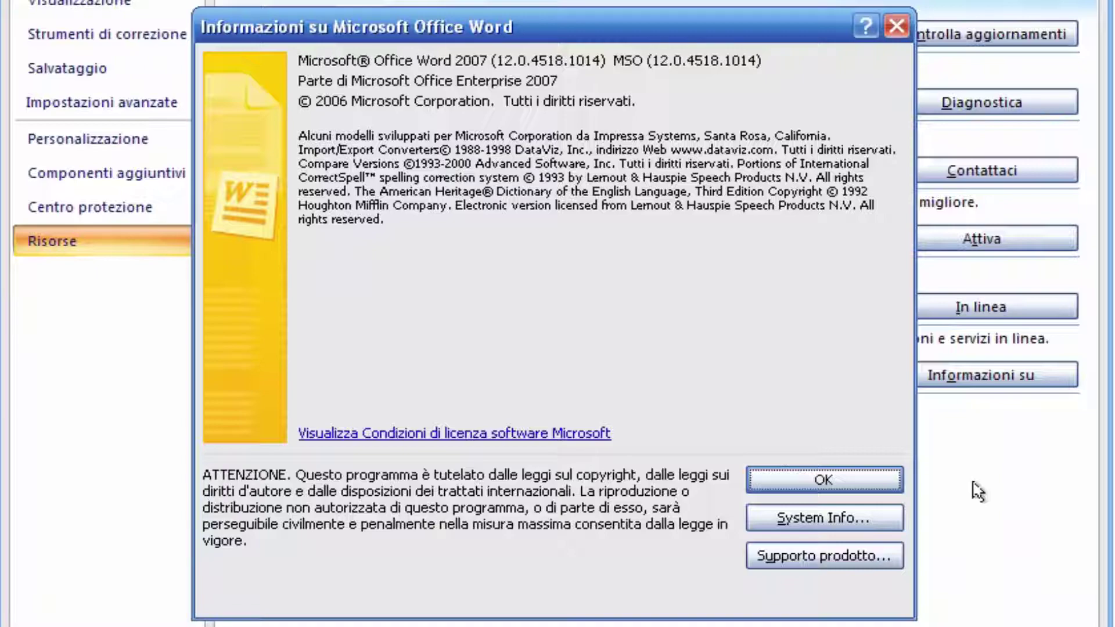
{"action": "left_click", "coordinate": [814, 480]}
{"action": "left_click", "coordinate": [805, 594]}
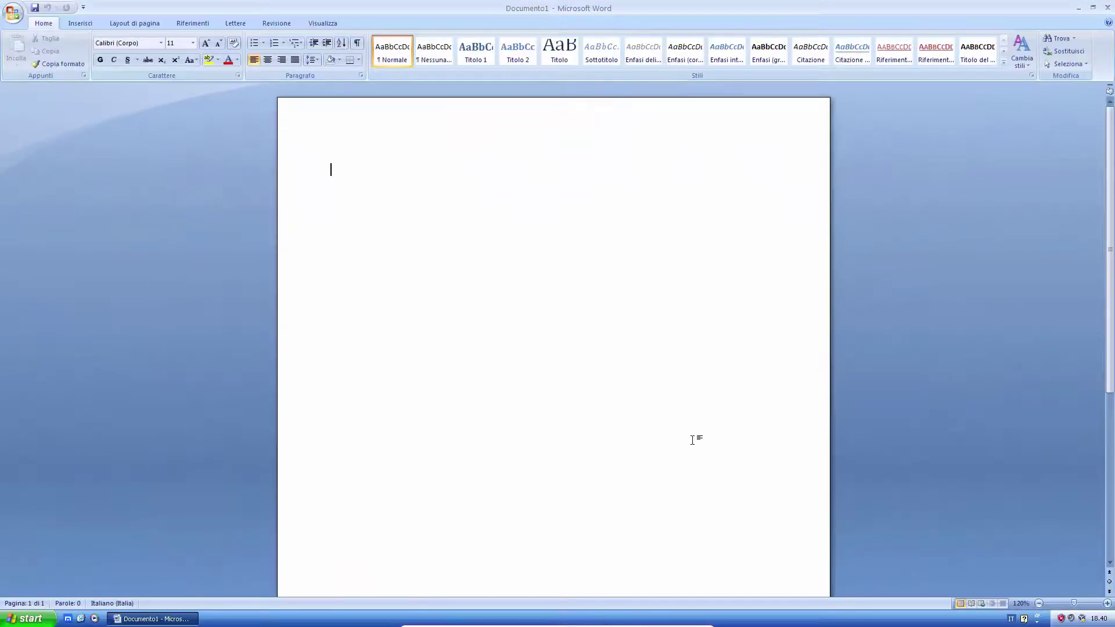
{"action": "left_click", "coordinate": [1108, 8]}
- Launch LibreOffice 5.0, create a Writer document, check the LibreOffice version information and close the program
{"action": "left_click", "coordinate": [25, 144]}
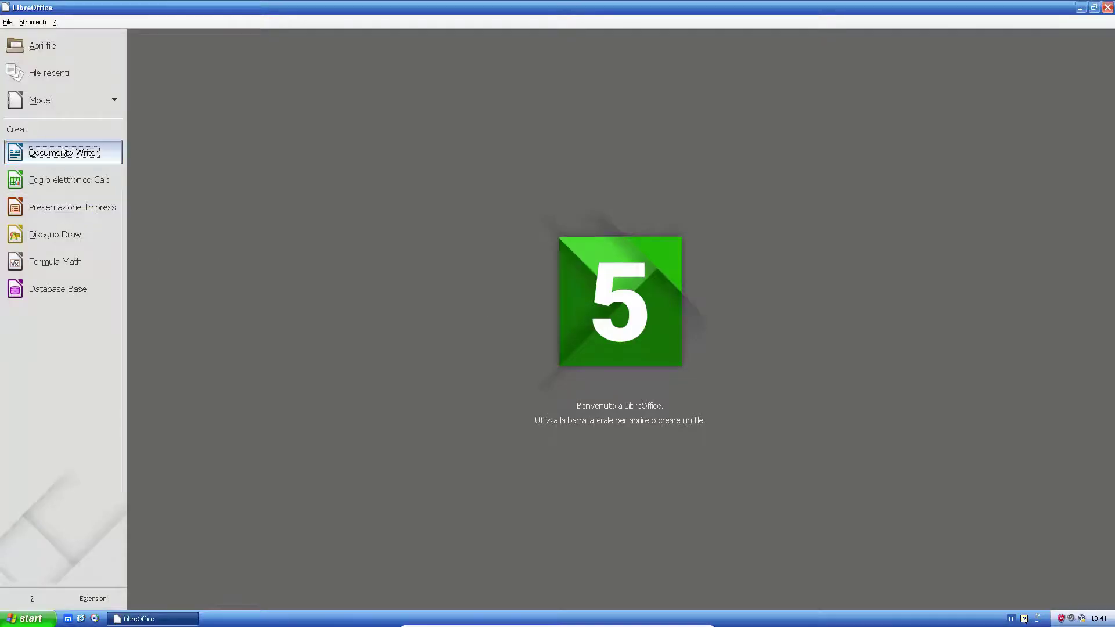
{"action": "left_click", "coordinate": [63, 152]}
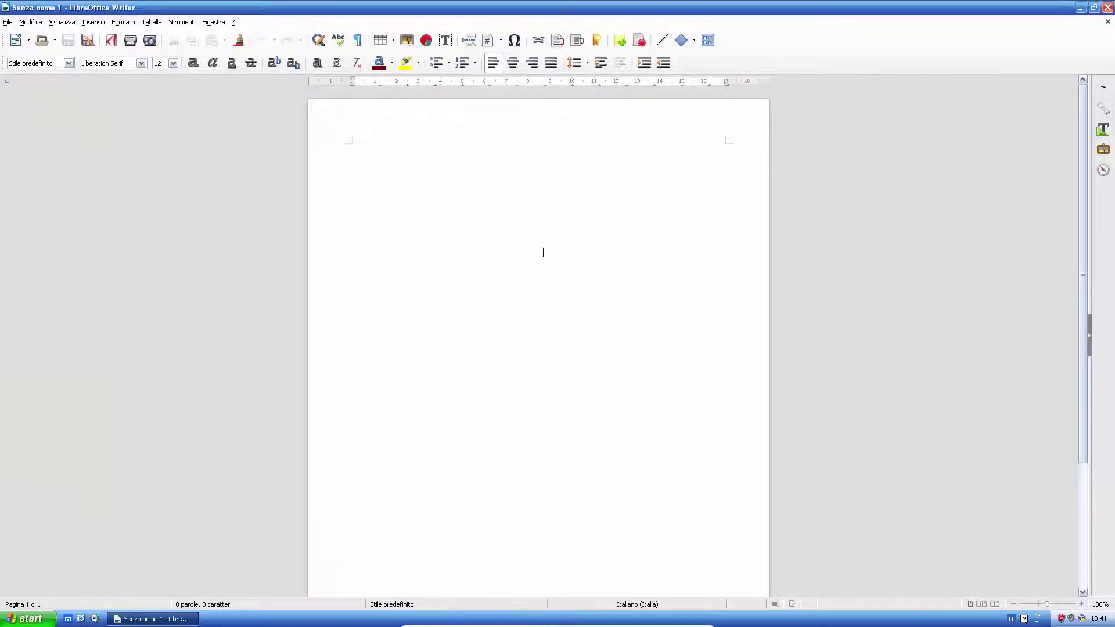
{"action": "left_click", "coordinate": [234, 22]}
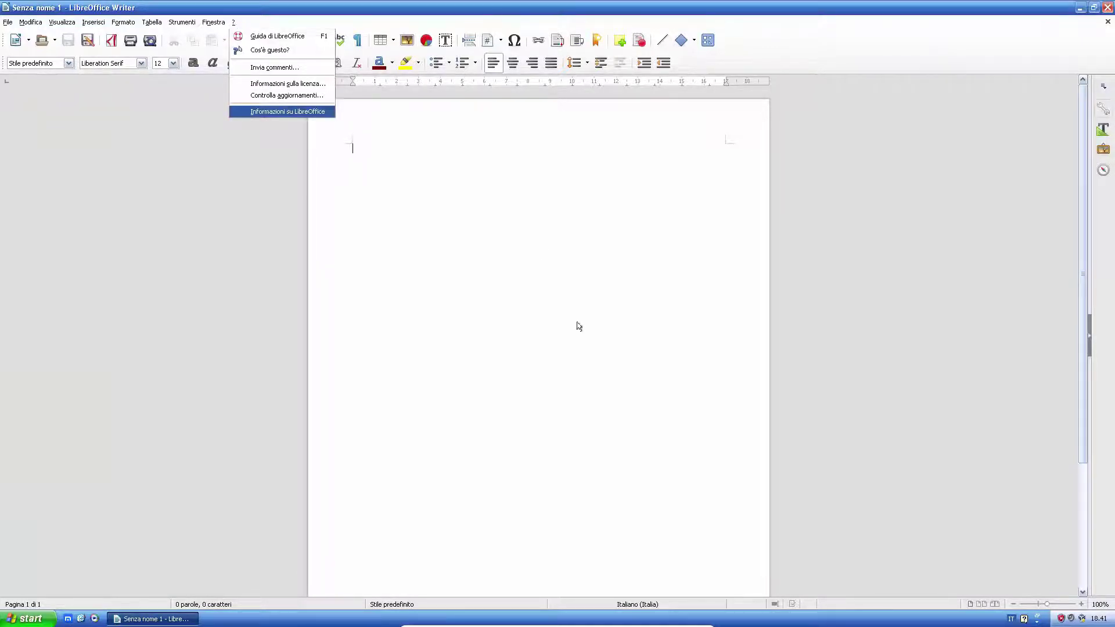
{"action": "key", "text": "Return"}
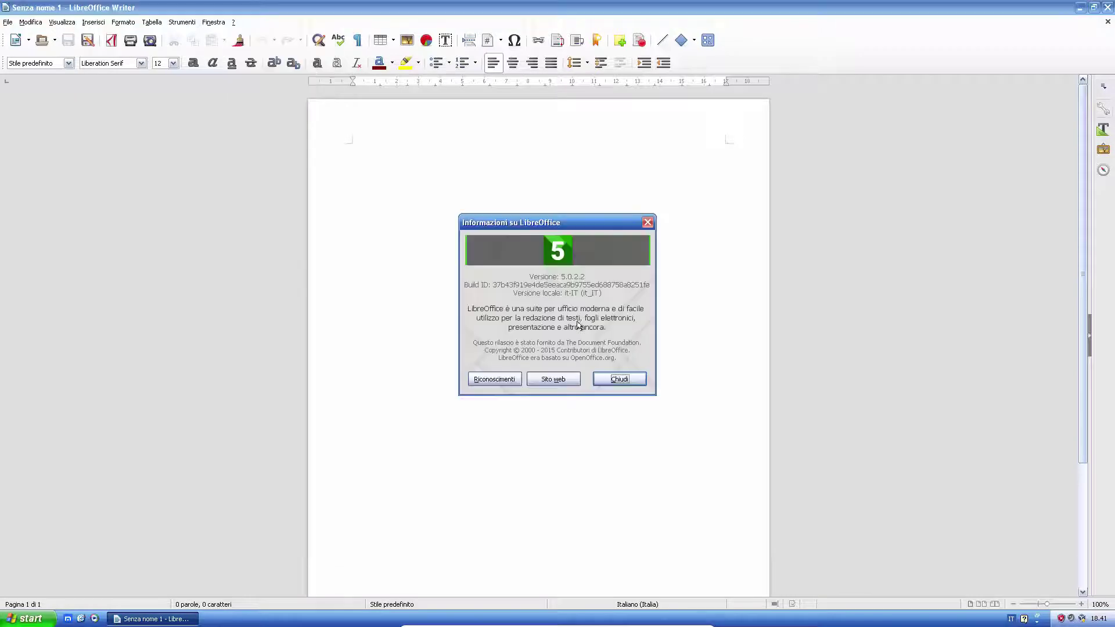
{"action": "left_click", "coordinate": [617, 378]}
{"action": "left_click", "coordinate": [1108, 6]}
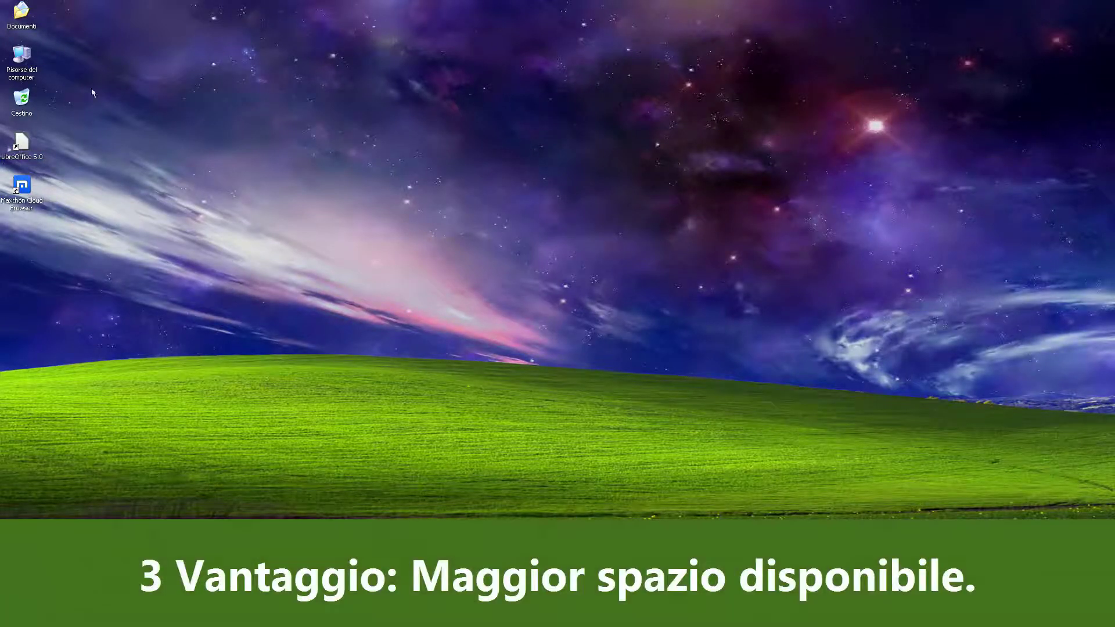
- View the contents of the Immagini folder inside Documenti and close the window
{"action": "double_click", "coordinate": [25, 18]}
{"action": "double_click", "coordinate": [591, 199]}
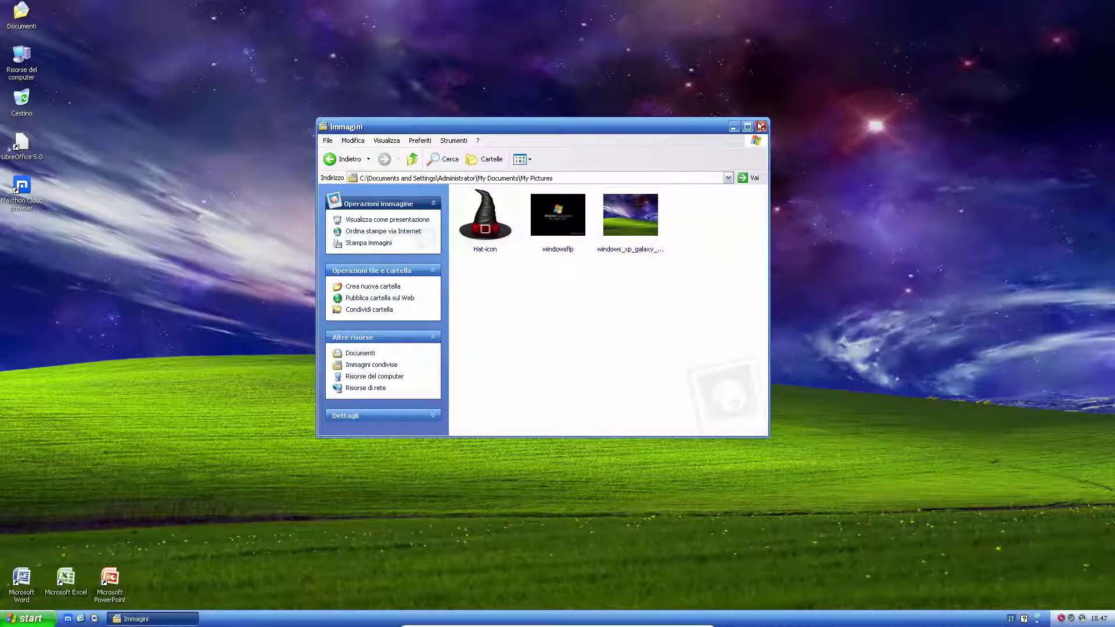
{"action": "key", "text": "alt+F4"}
- Examine the available screen savers in the desktop's display properties and leave the dialog without changes
{"action": "right_click", "coordinate": [580, 160]}
{"action": "left_click", "coordinate": [600, 238]}
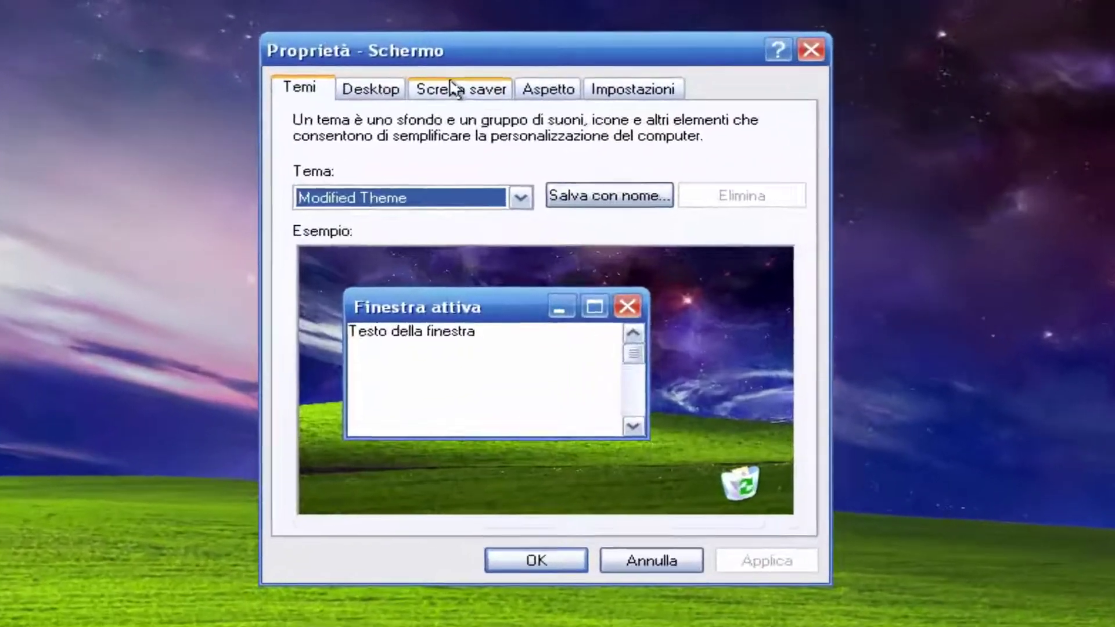
{"action": "left_click", "coordinate": [457, 138]}
{"action": "left_click", "coordinate": [467, 322]}
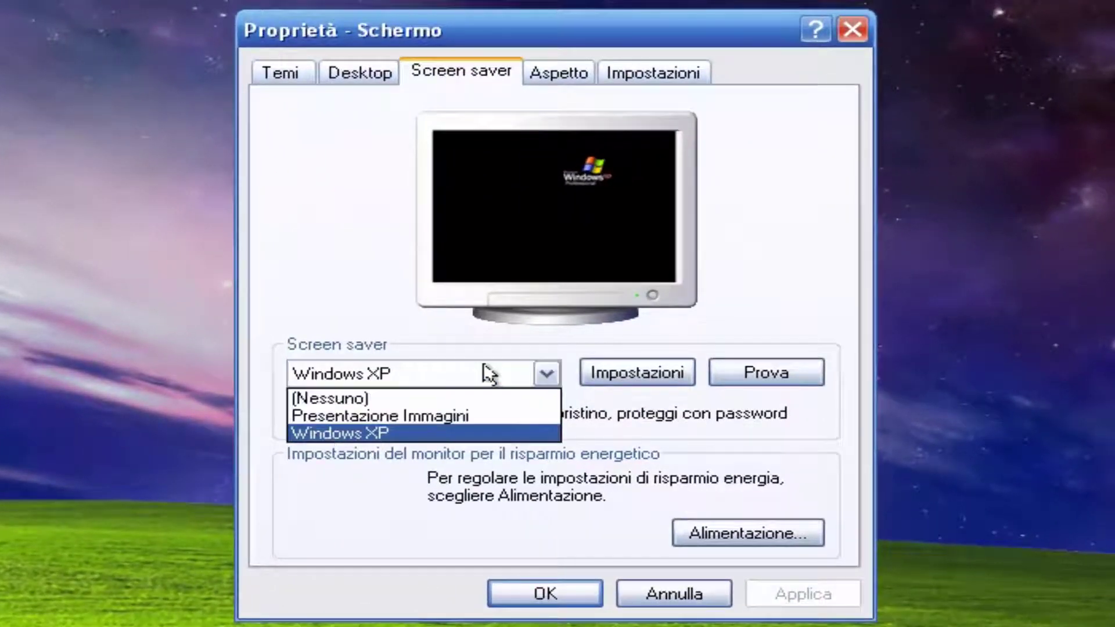
{"action": "left_click", "coordinate": [488, 374]}
{"action": "left_click", "coordinate": [682, 596]}
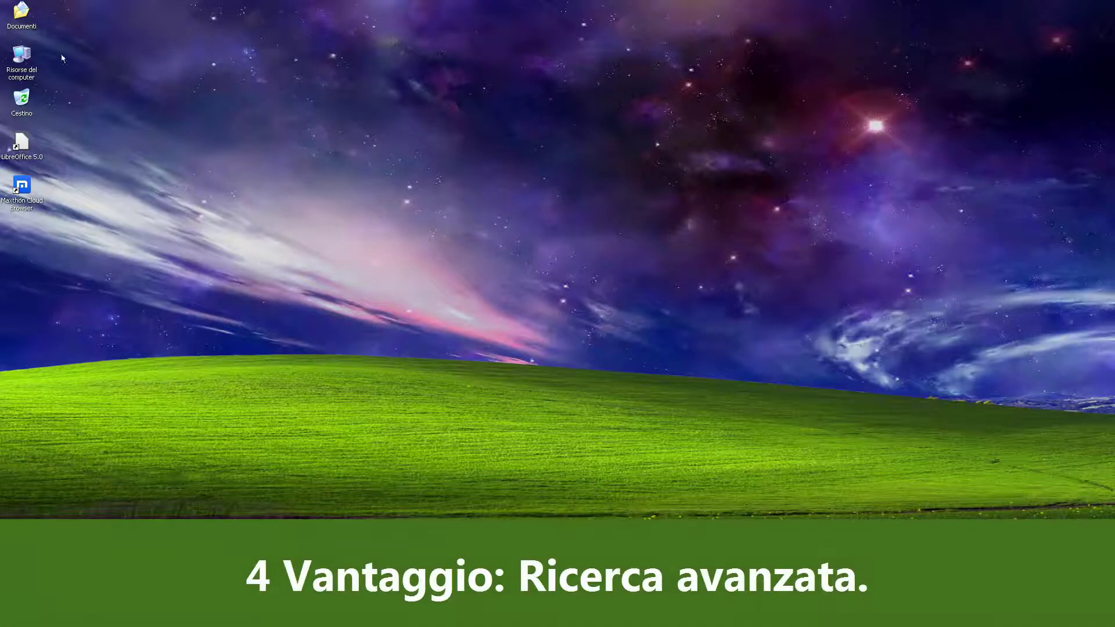
- Start a file search from the Documenti folder, enable Opzioni avanzate and review the extra search options
{"action": "double_click", "coordinate": [19, 15]}
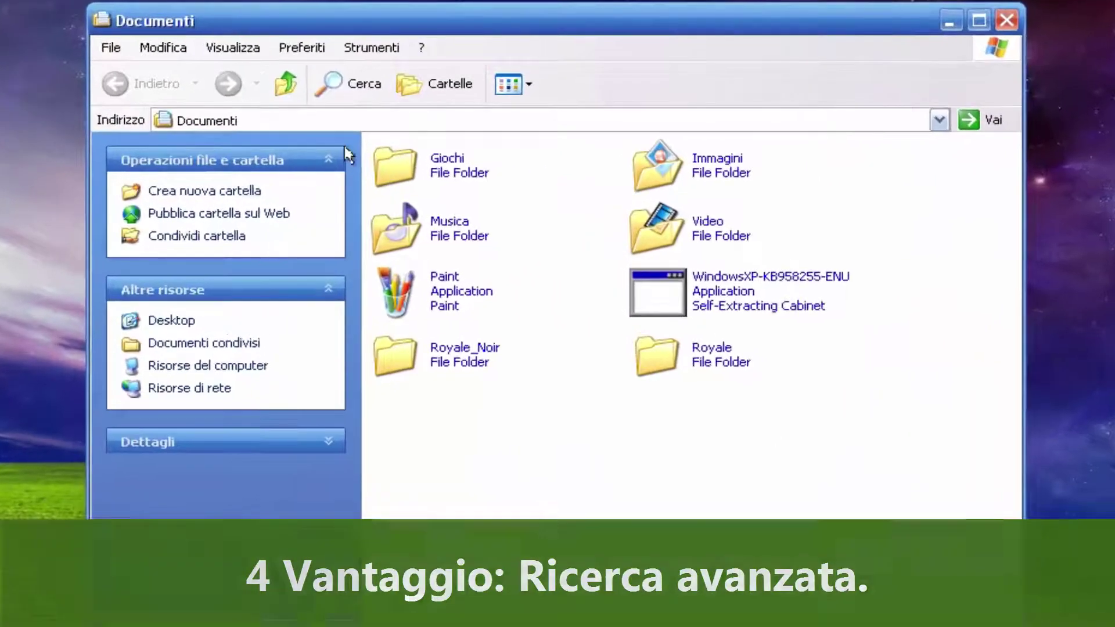
{"action": "left_click", "coordinate": [354, 90]}
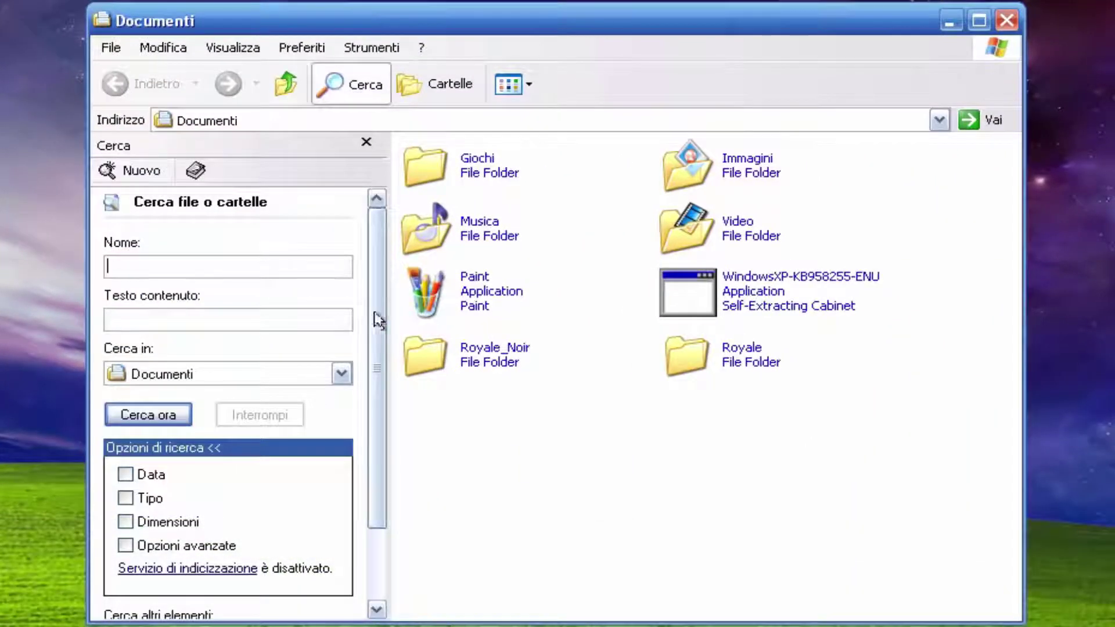
{"action": "left_click_drag", "start_coordinate": [383, 327], "coordinate": [376, 280]}
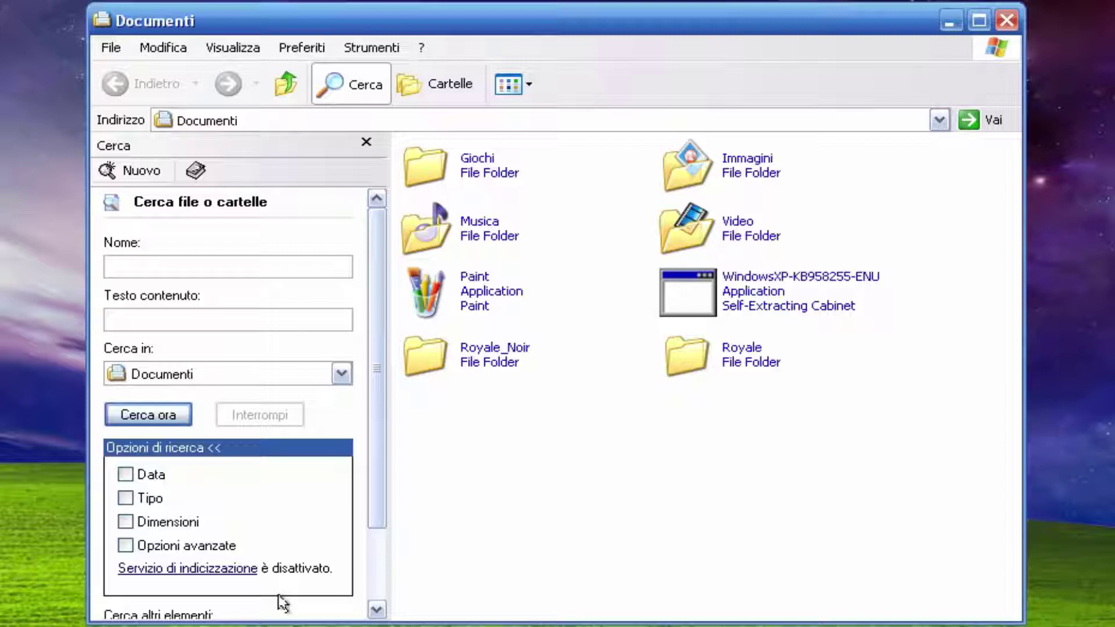
{"action": "left_click", "coordinate": [208, 546]}
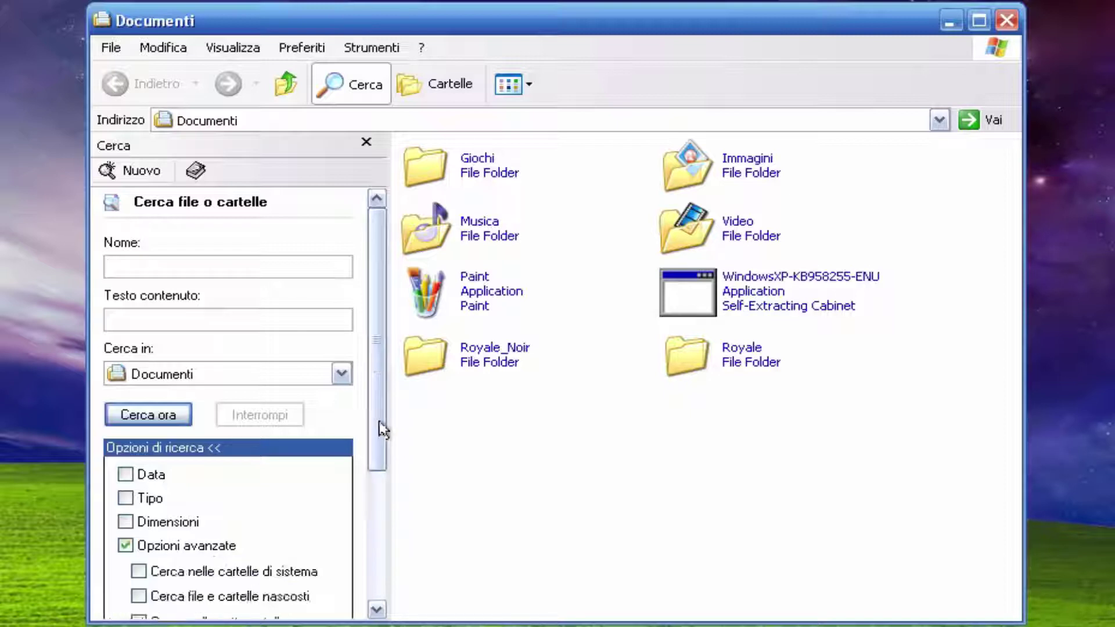
{"action": "left_click_drag", "start_coordinate": [381, 420], "coordinate": [376, 517]}
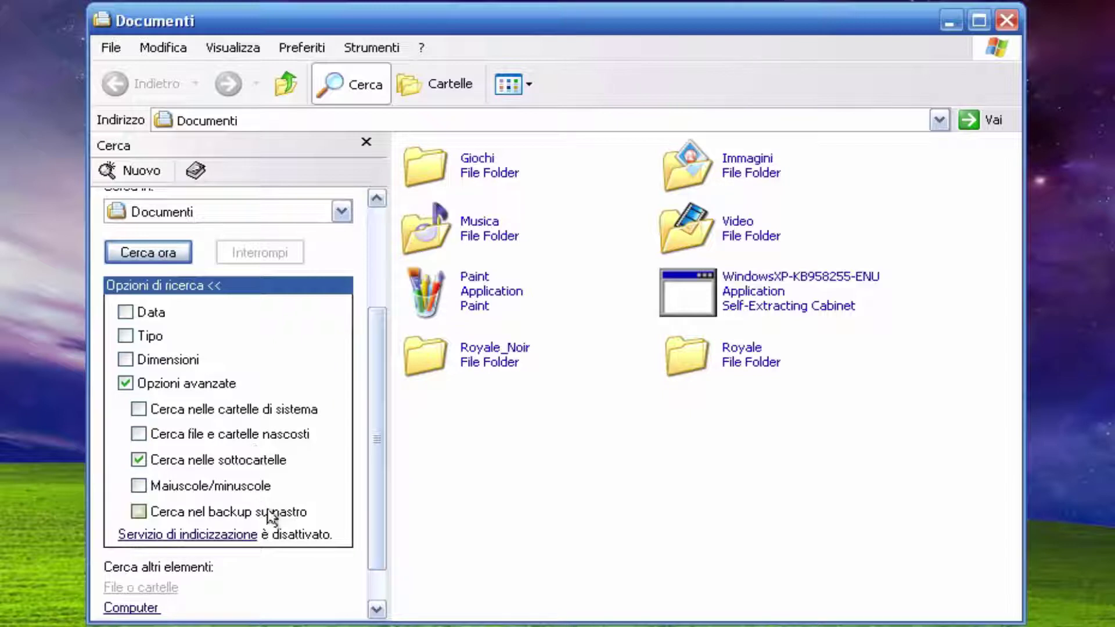
{"action": "left_click_drag", "start_coordinate": [375, 510], "coordinate": [370, 372]}
- Search the Documenti folder for files named Paint and close the search pane
{"action": "left_click", "coordinate": [243, 269]}
{"action": "type", "text": "Paint"}
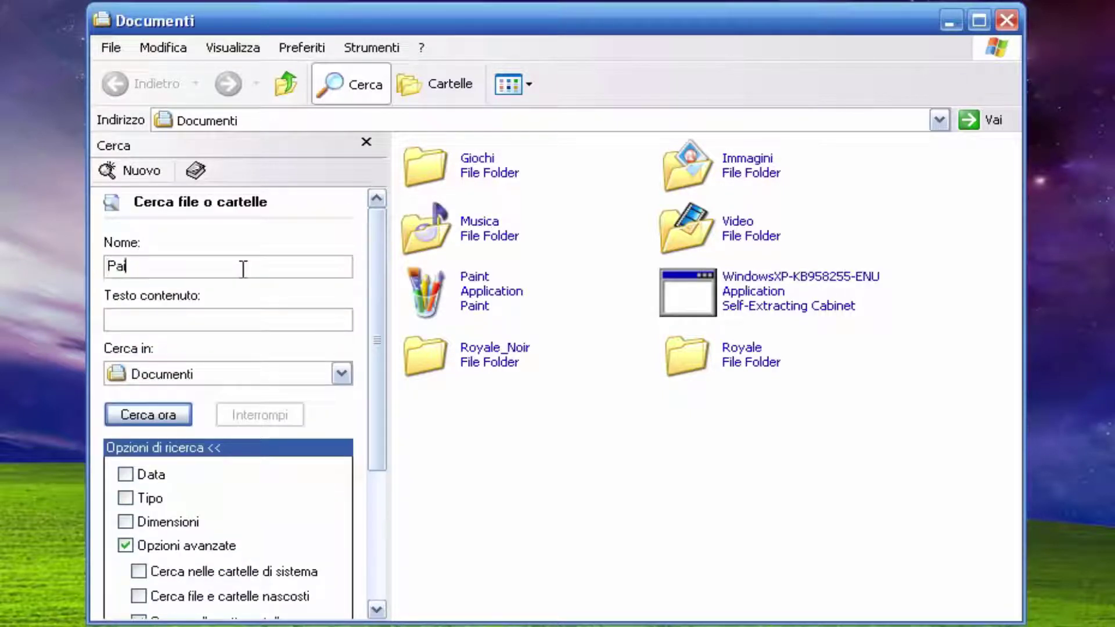
{"action": "left_click", "coordinate": [149, 417]}
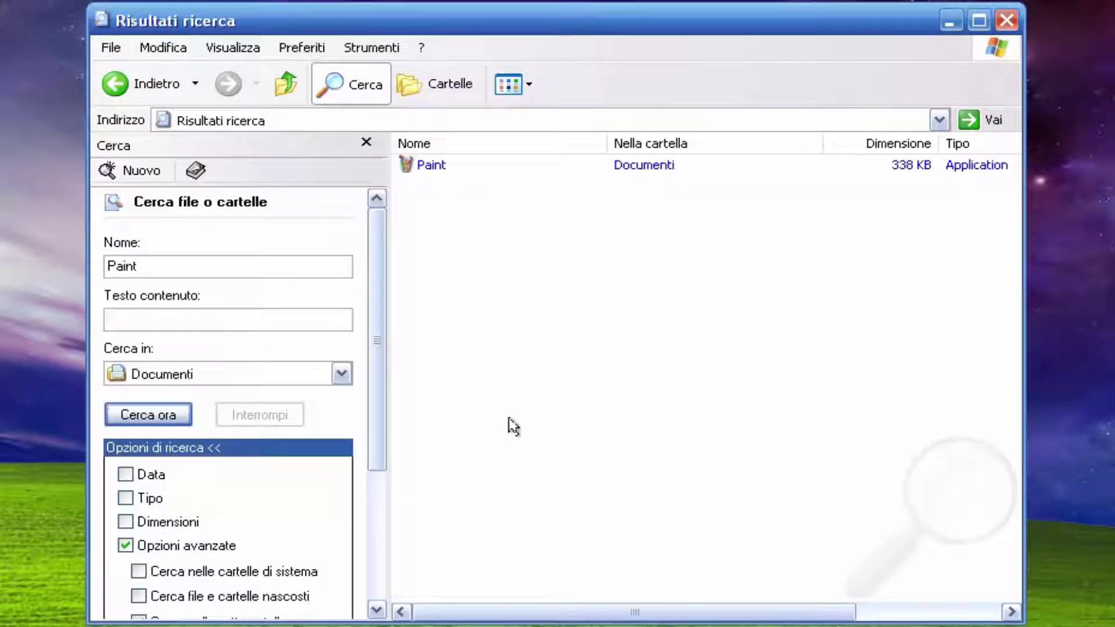
{"action": "left_click", "coordinate": [349, 87]}
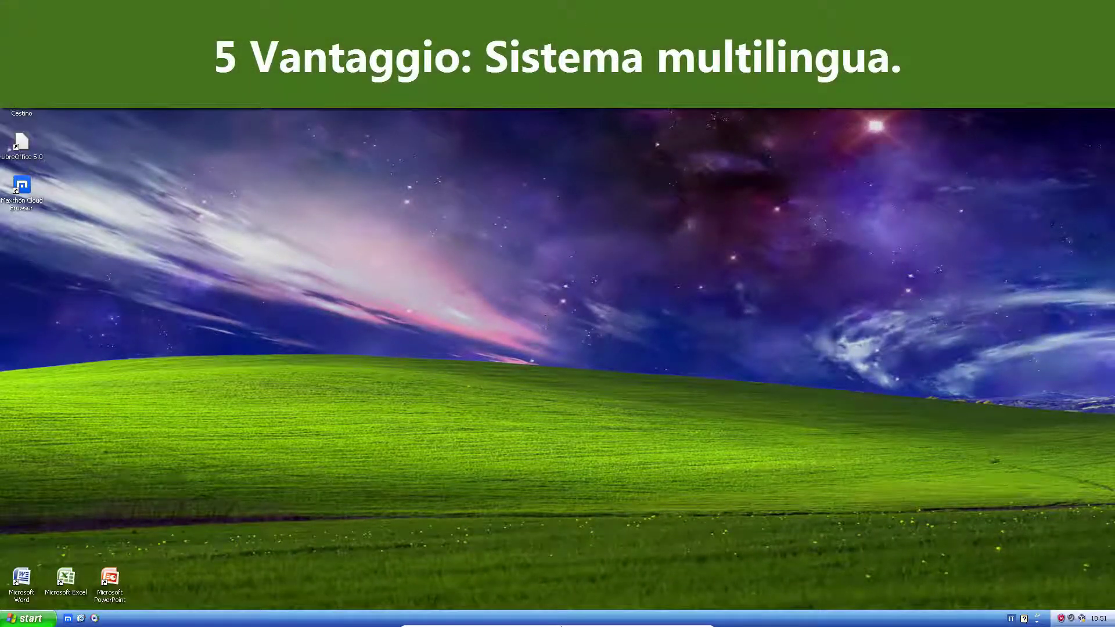
- Mount the Windows_Fundamentals_for_Legacy_PCs-MUI_PACK_CD2.iso image in the virtual machine's optical drive
{"action": "left_click", "coordinate": [530, 620]}
{"action": "mouse_move", "coordinate": [593, 532]}
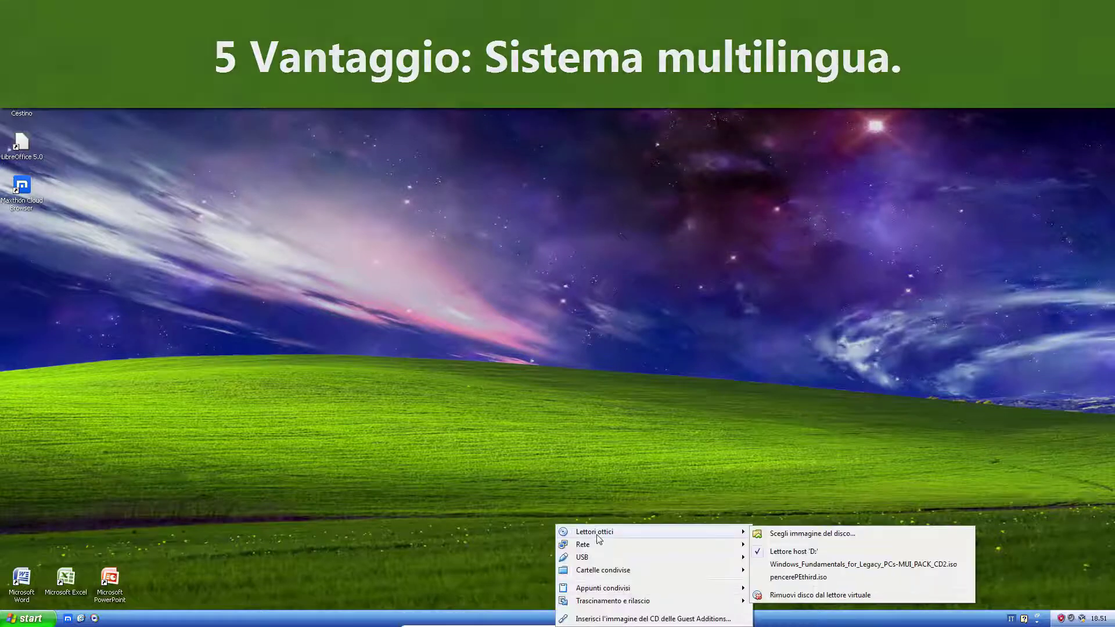
{"action": "left_click", "coordinate": [796, 569]}
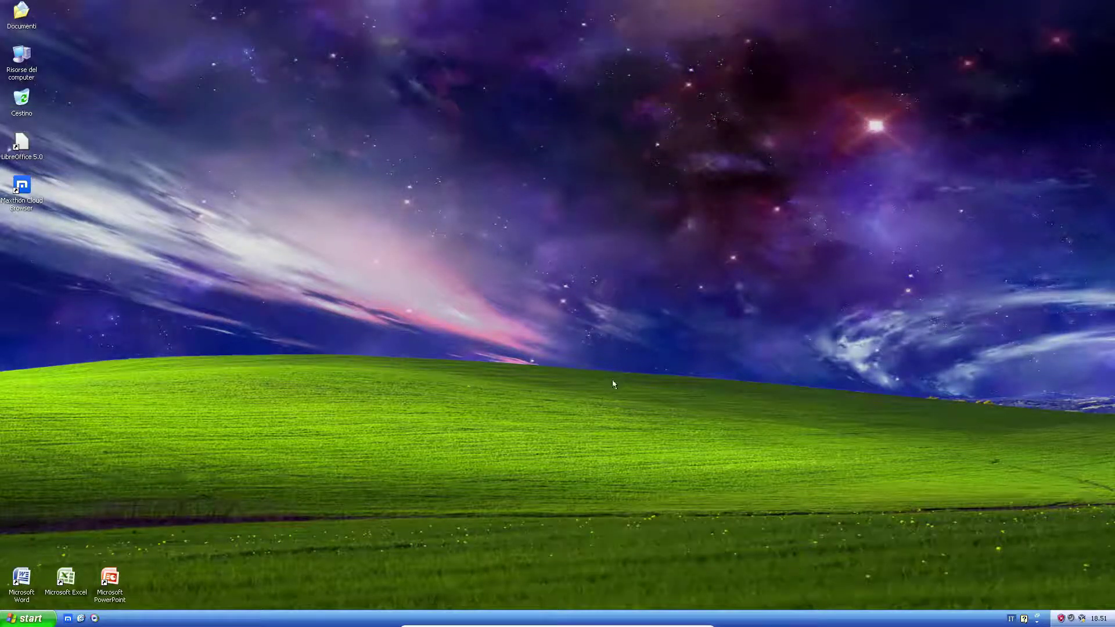
- Proceed to the language selection of the Windows Multilingual User Interface Pack setup, review the installable languages and cancel
{"action": "left_click", "coordinate": [530, 384]}
{"action": "left_click", "coordinate": [575, 407]}
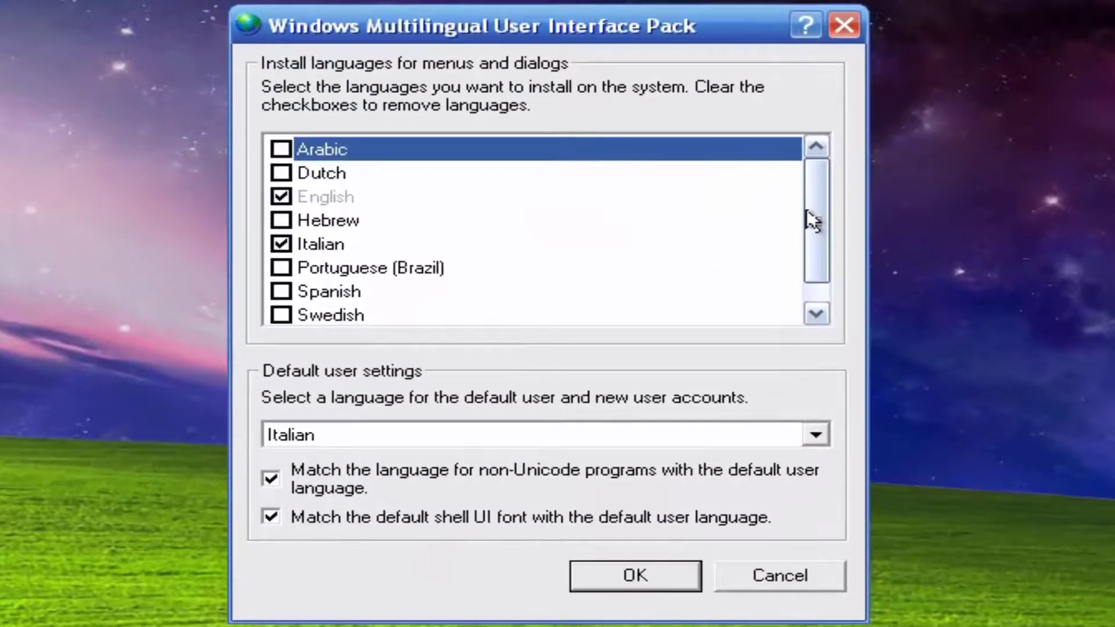
{"action": "mouse_move", "coordinate": [812, 221]}
{"action": "left_mouse_down"}
{"action": "mouse_move", "coordinate": [814, 260]}
{"action": "mouse_move", "coordinate": [809, 200]}
{"action": "left_mouse_up"}
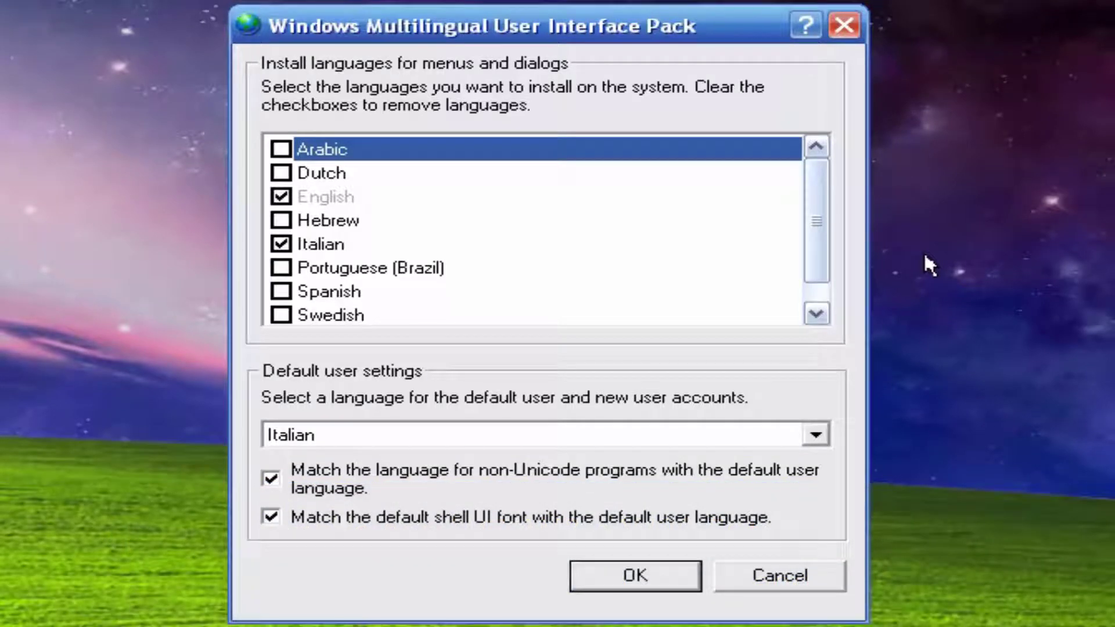
{"action": "left_click", "coordinate": [776, 577]}
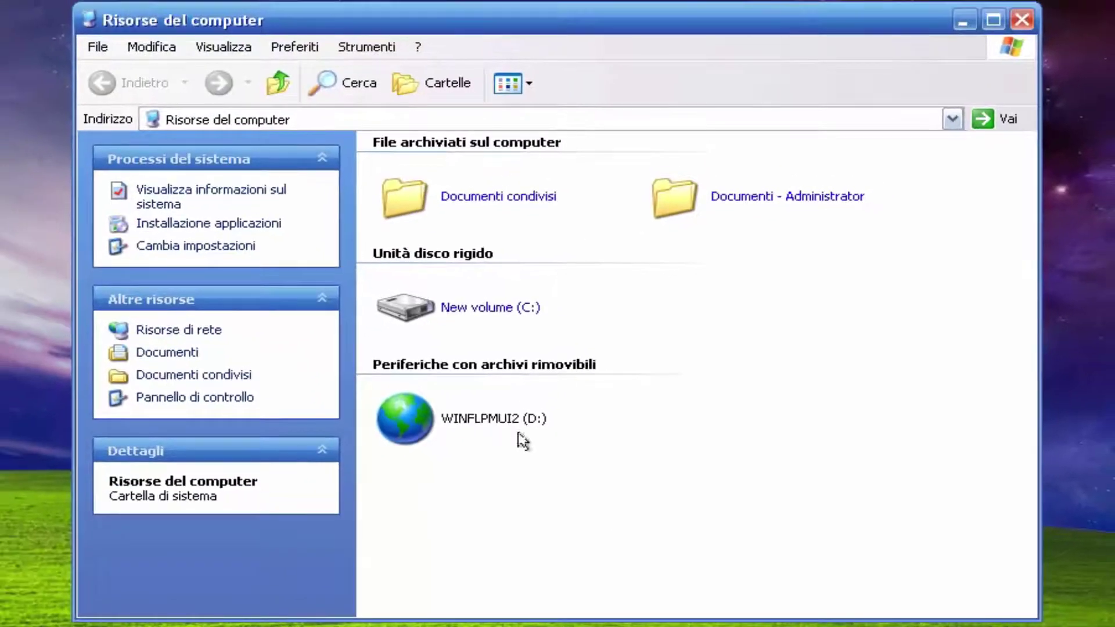
- Browse the contents of the WINFLPMUI2 (D:) disc, go back up to Risorse del computer and close the window
{"action": "left_click", "coordinate": [470, 403]}
{"action": "right_click", "coordinate": [470, 404]}
{"action": "left_click", "coordinate": [535, 471]}
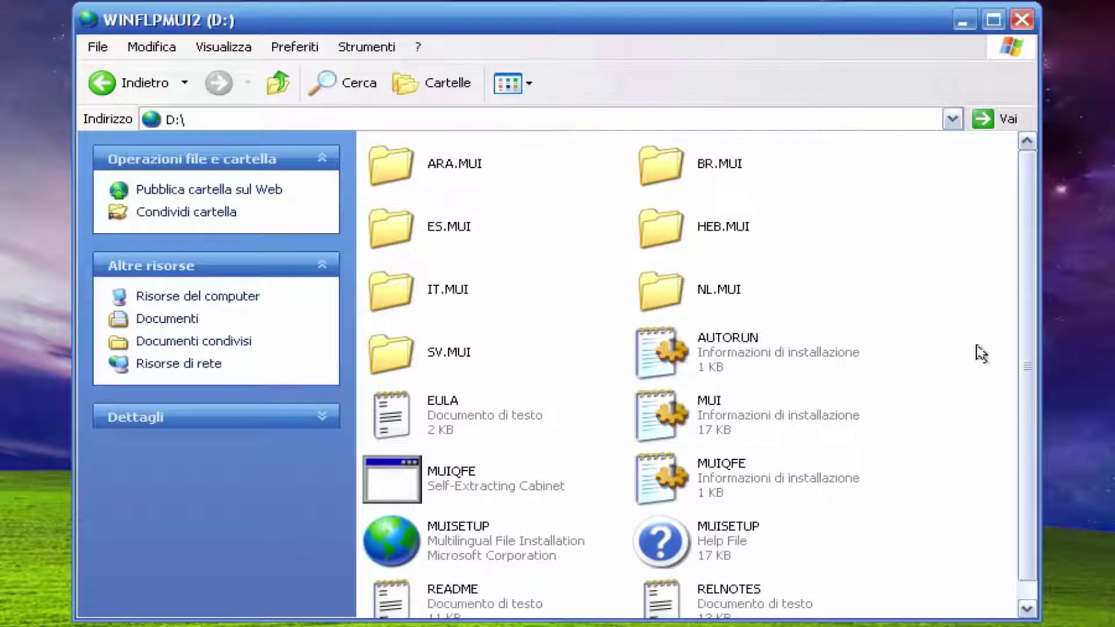
{"action": "left_click", "coordinate": [278, 83]}
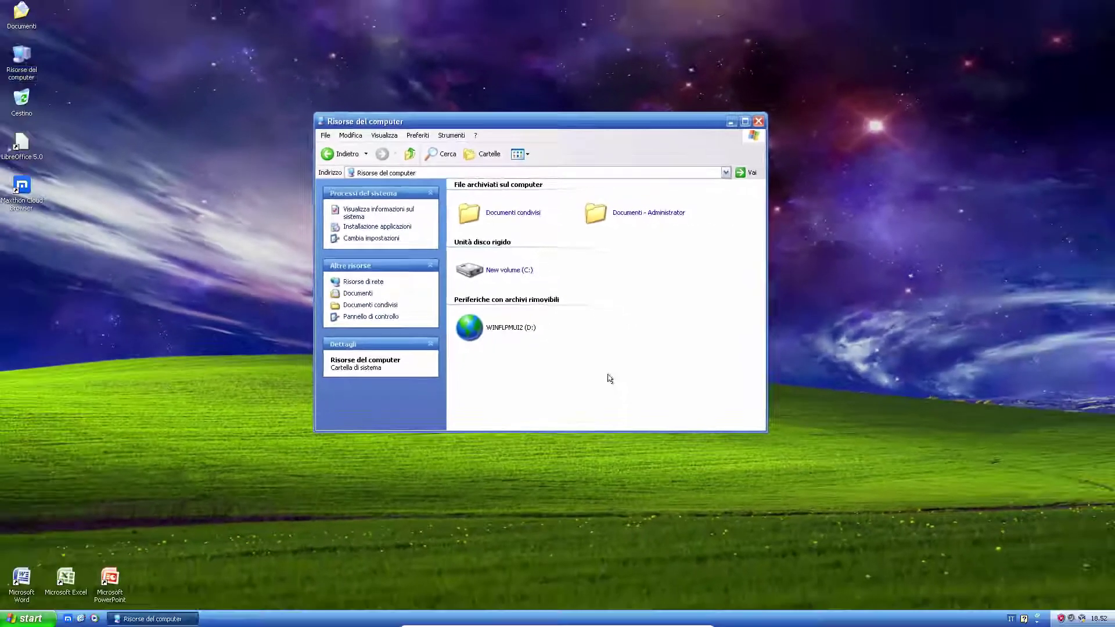
{"action": "key", "text": "alt+F4"}
{"action": "left_click", "coordinate": [546, 301]}
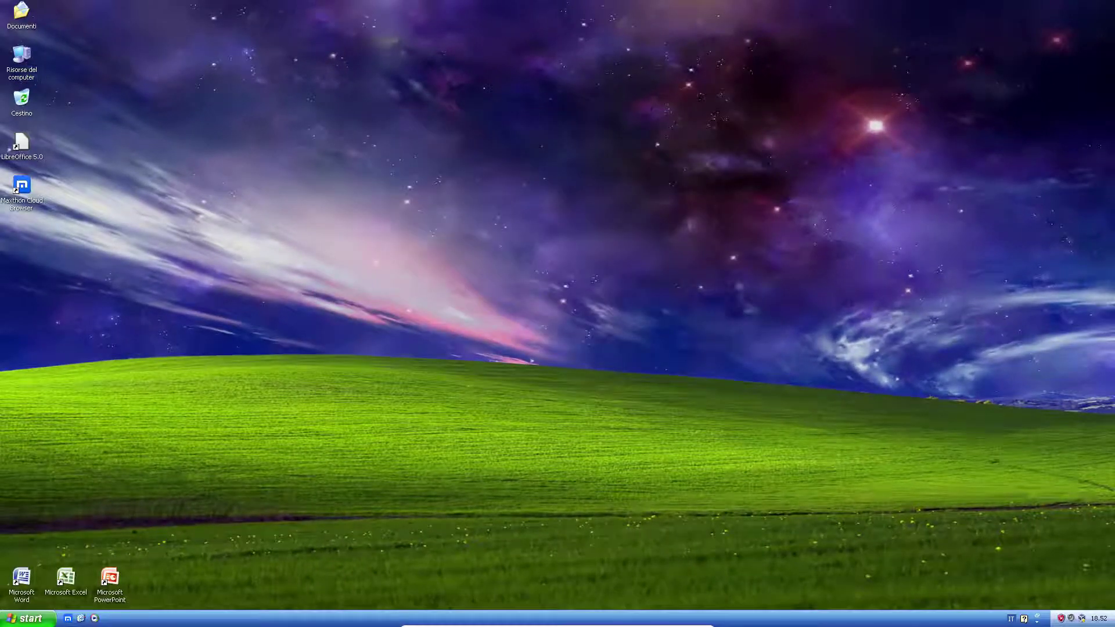
- Open the Aspetto settings of the display properties and examine the available window styles and colour schemes
{"action": "right_click", "coordinate": [507, 243]}
{"action": "left_click", "coordinate": [541, 324]}
{"action": "left_click_drag", "start_coordinate": [213, 67], "coordinate": [593, 182]}
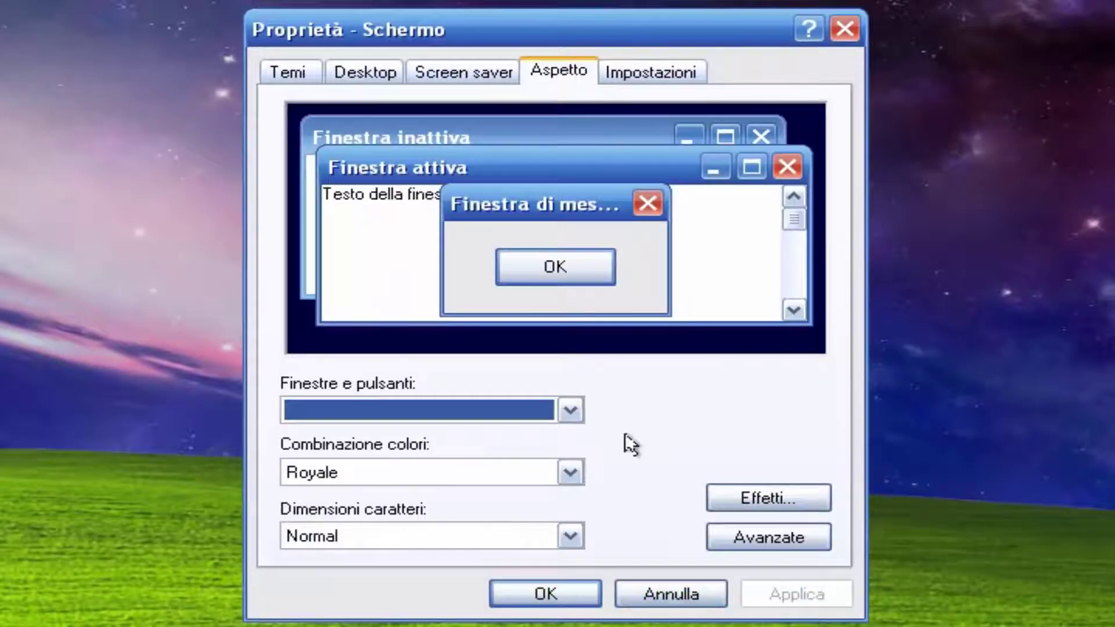
{"action": "left_click", "coordinate": [570, 410]}
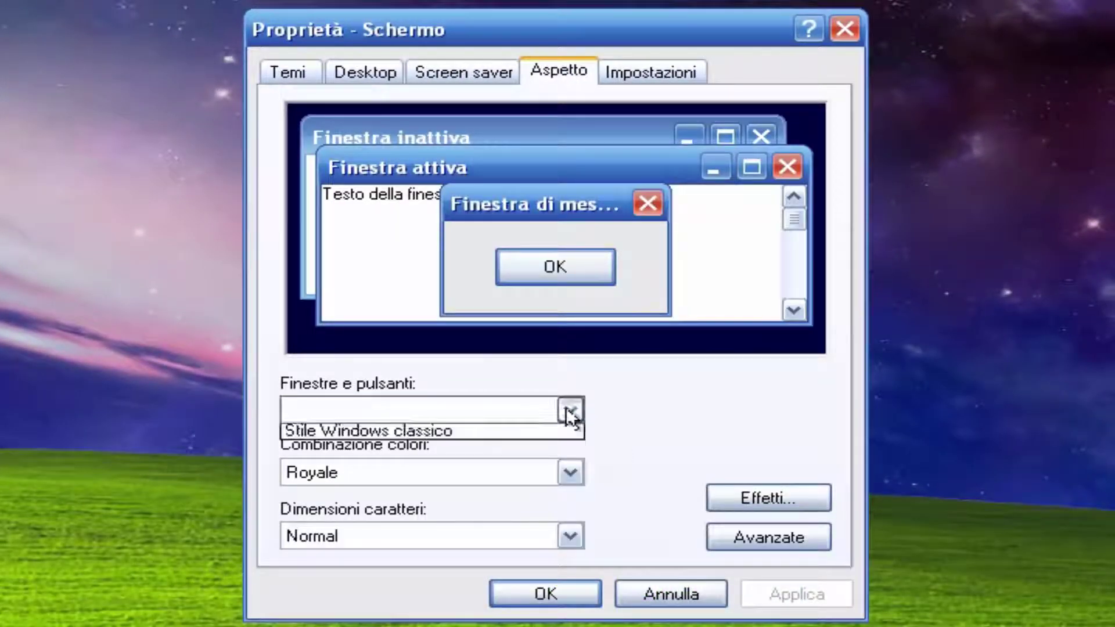
{"action": "left_click", "coordinate": [568, 409]}
{"action": "left_click", "coordinate": [570, 468]}
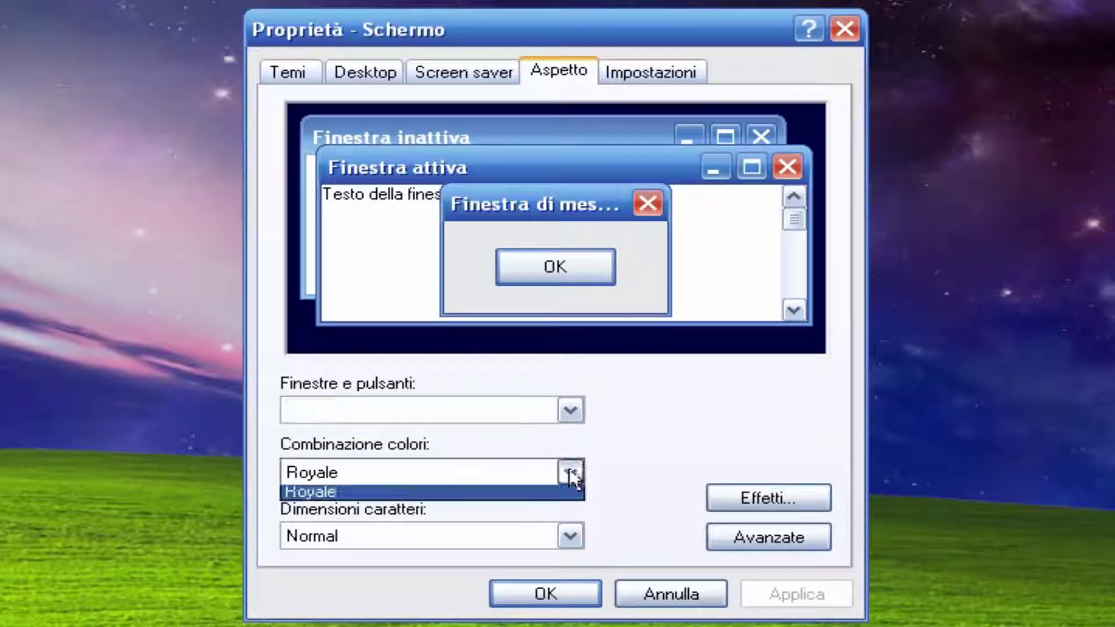
{"action": "left_click", "coordinate": [569, 469]}
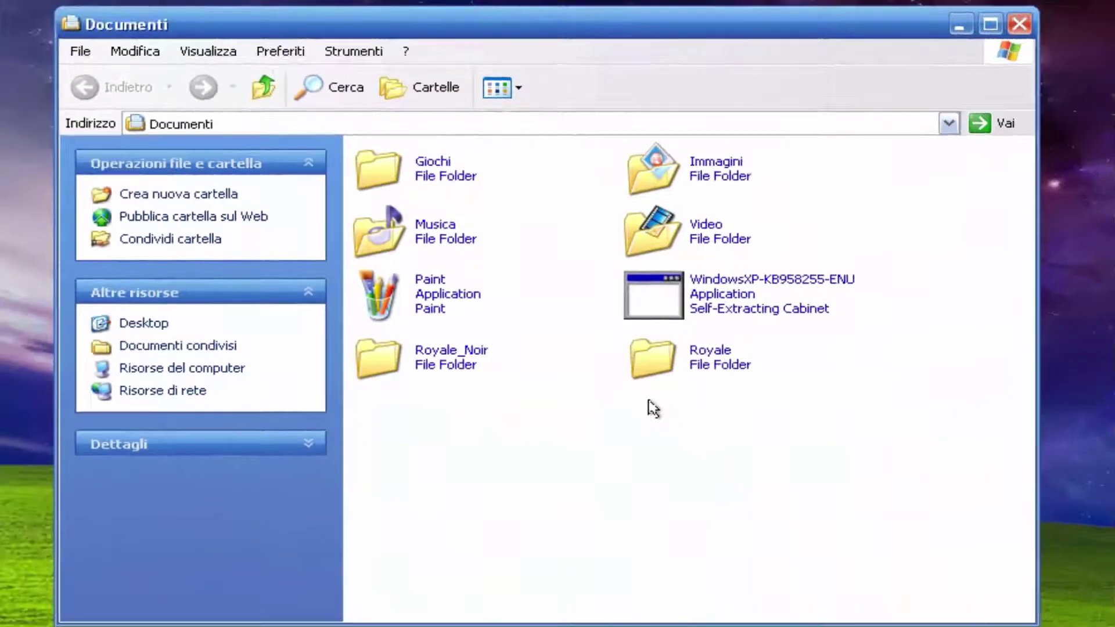
- Open the luna visual style file from the inner Royale_Noir folder in Documenti
{"action": "double_click", "coordinate": [459, 363]}
{"action": "left_click", "coordinate": [433, 171]}
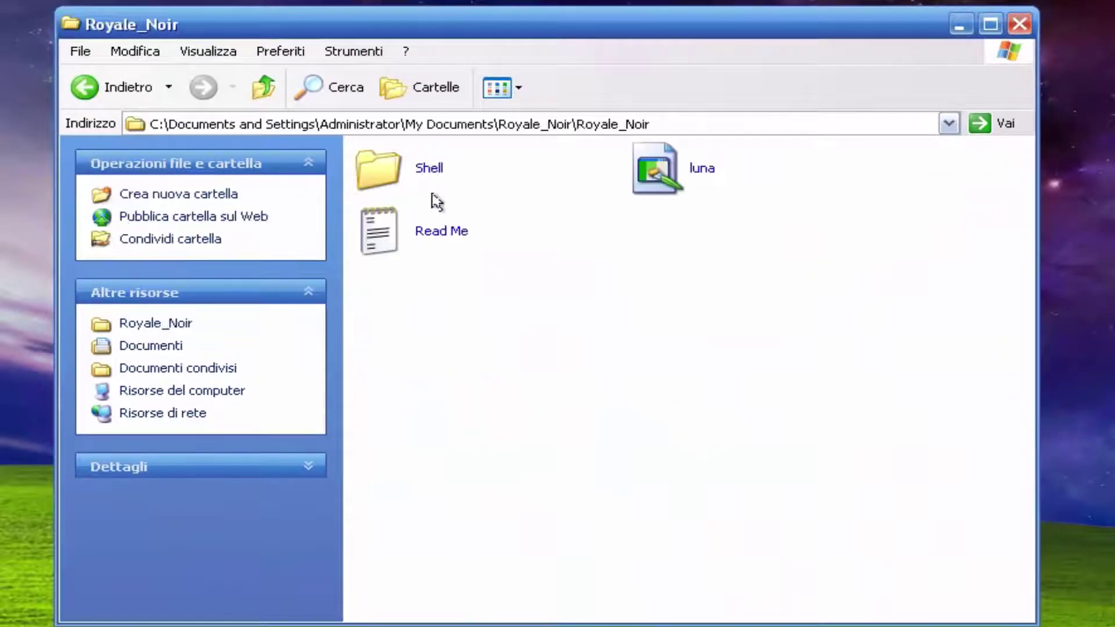
{"action": "double_click", "coordinate": [659, 172]}
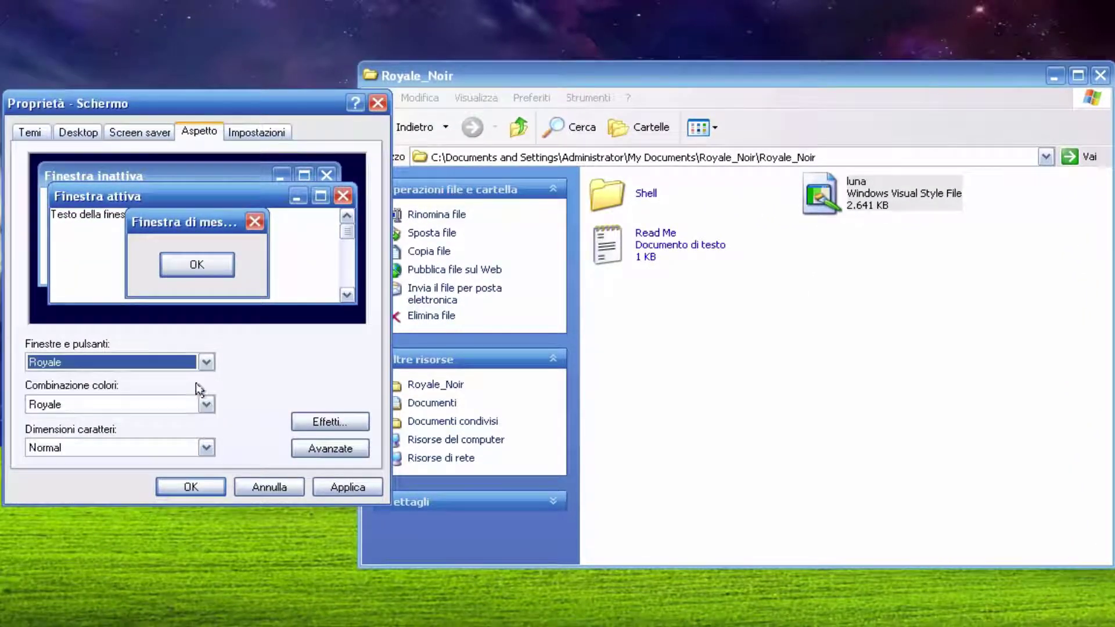
- Apply the Royale Noir colour scheme to windows and buttons and close the display properties
{"action": "left_click", "coordinate": [206, 407]}
{"action": "left_click", "coordinate": [116, 436]}
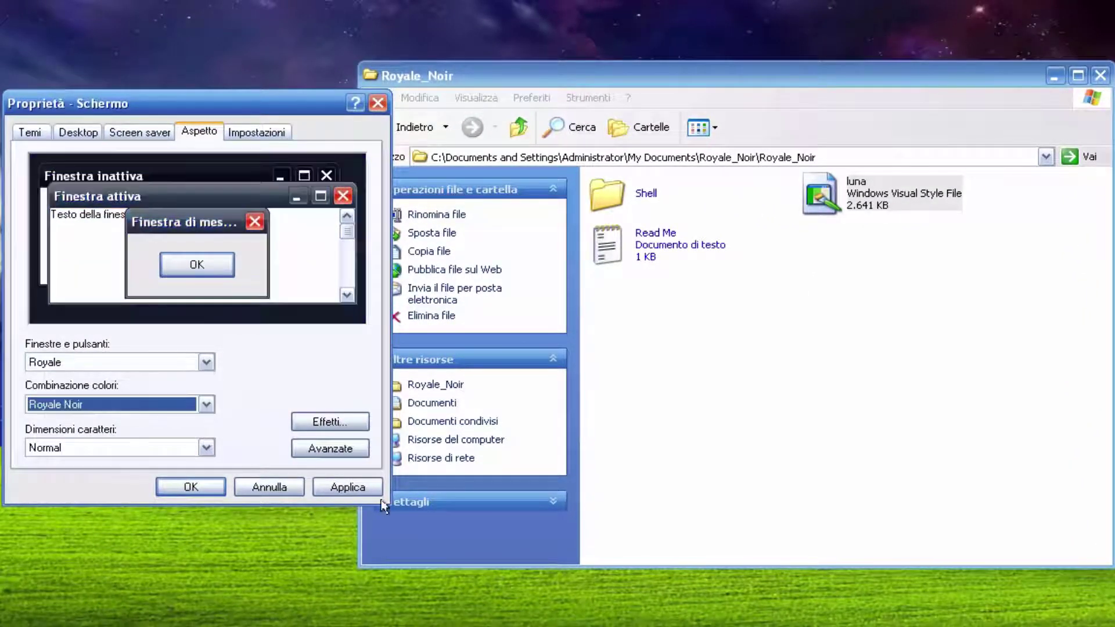
{"action": "left_click", "coordinate": [349, 488]}
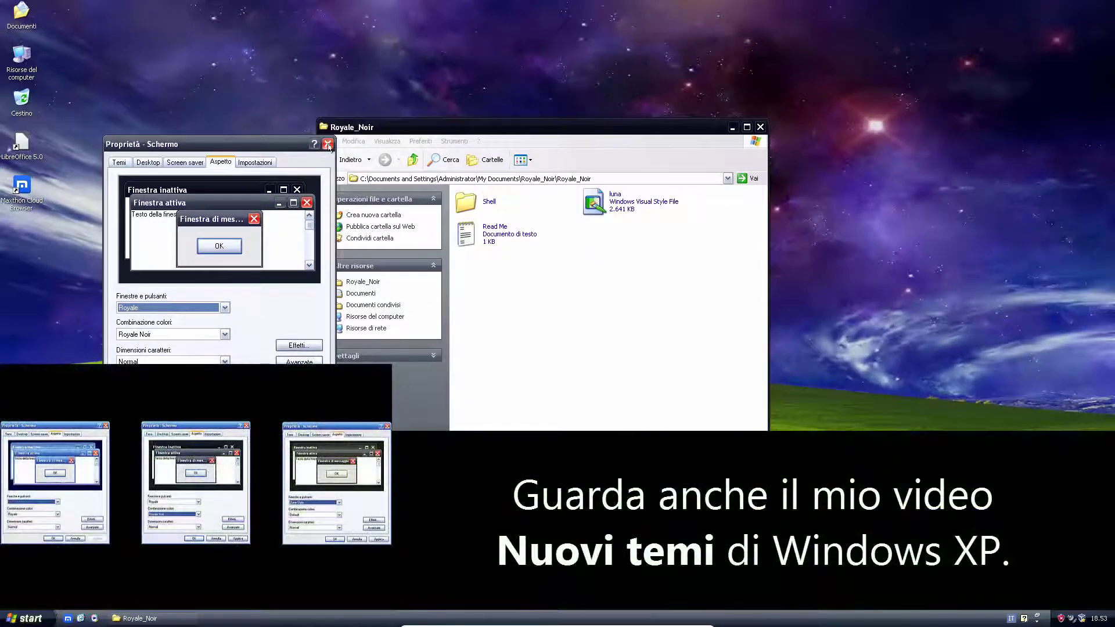
{"action": "left_click", "coordinate": [328, 145]}
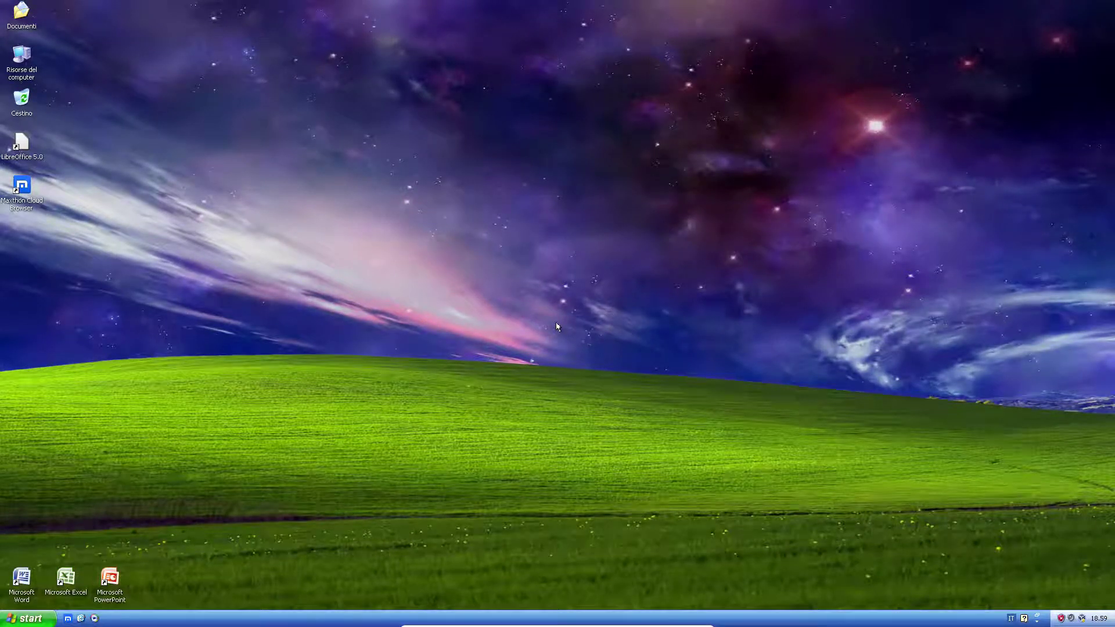
- Launch Paint from the Documenti folder, view its version information and close the program
{"action": "double_click", "coordinate": [24, 18]}
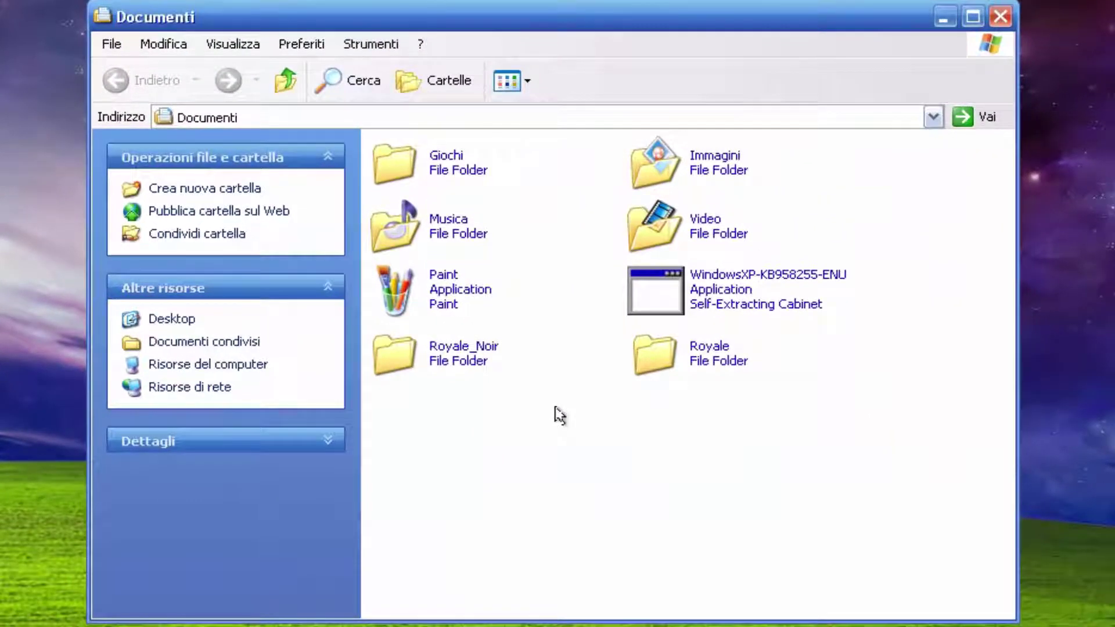
{"action": "left_click", "coordinate": [407, 169]}
{"action": "left_click", "coordinate": [461, 319]}
{"action": "left_click", "coordinate": [505, 441]}
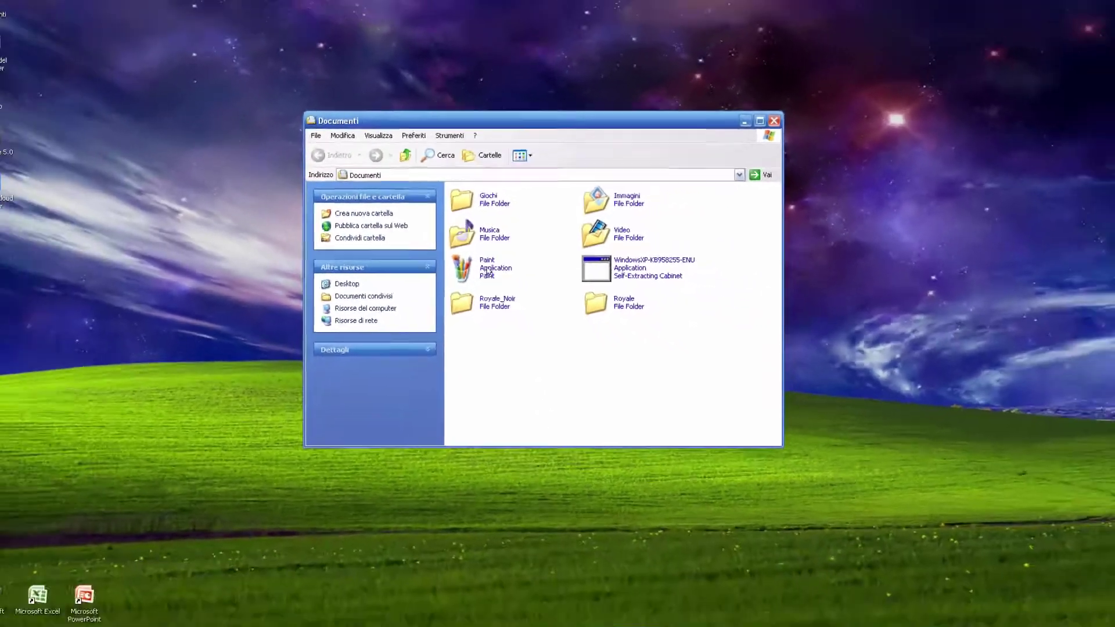
{"action": "double_click", "coordinate": [395, 291]}
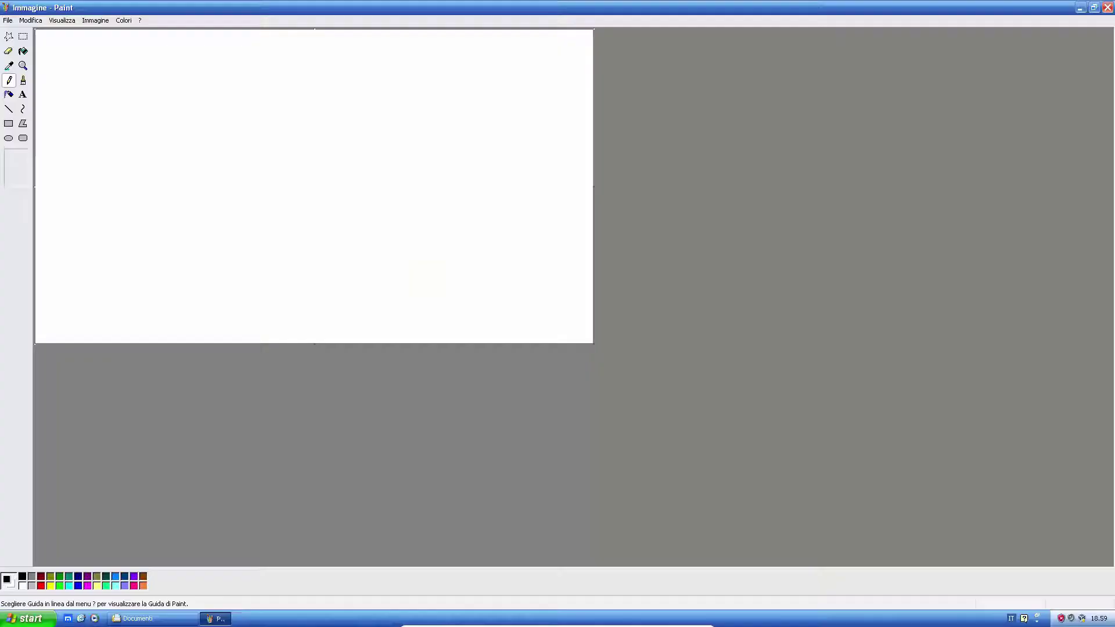
{"action": "left_click", "coordinate": [140, 20]}
{"action": "left_click", "coordinate": [157, 47]}
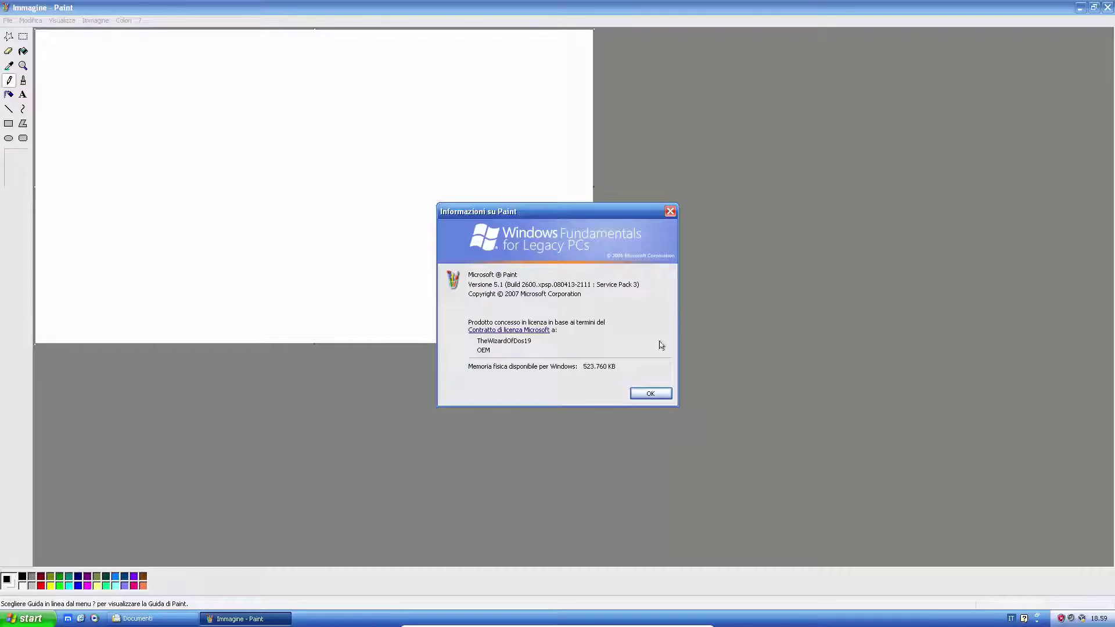
{"action": "left_click", "coordinate": [650, 395]}
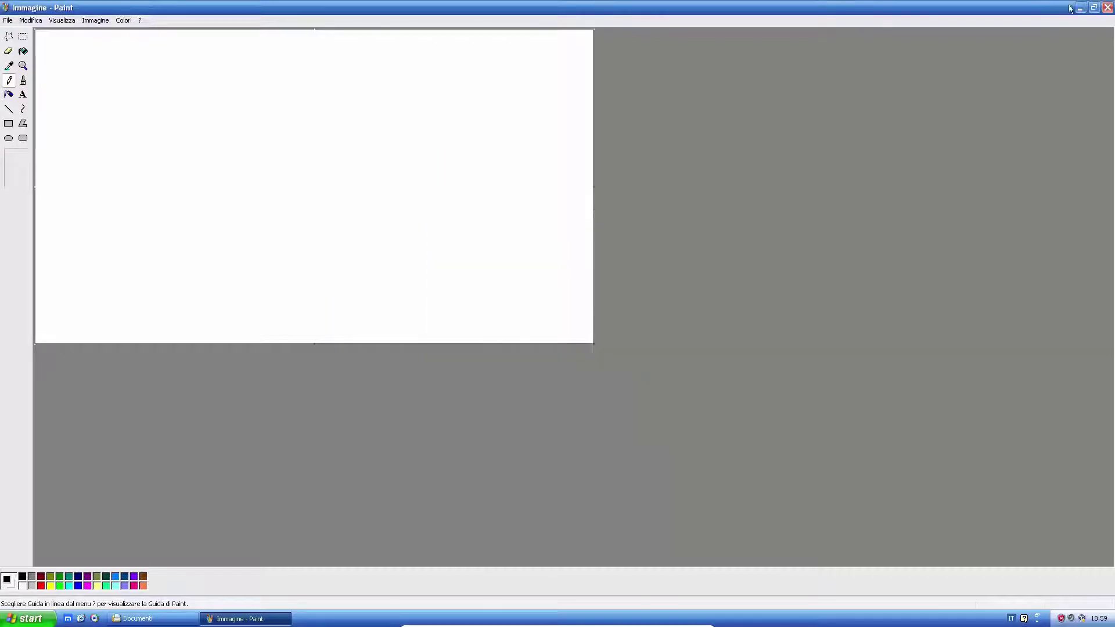
{"action": "left_click", "coordinate": [1108, 7]}
- Launch sol from the Giochi folder, view Solitario's version information, then close the game and go back up to Documenti
{"action": "double_click", "coordinate": [490, 203]}
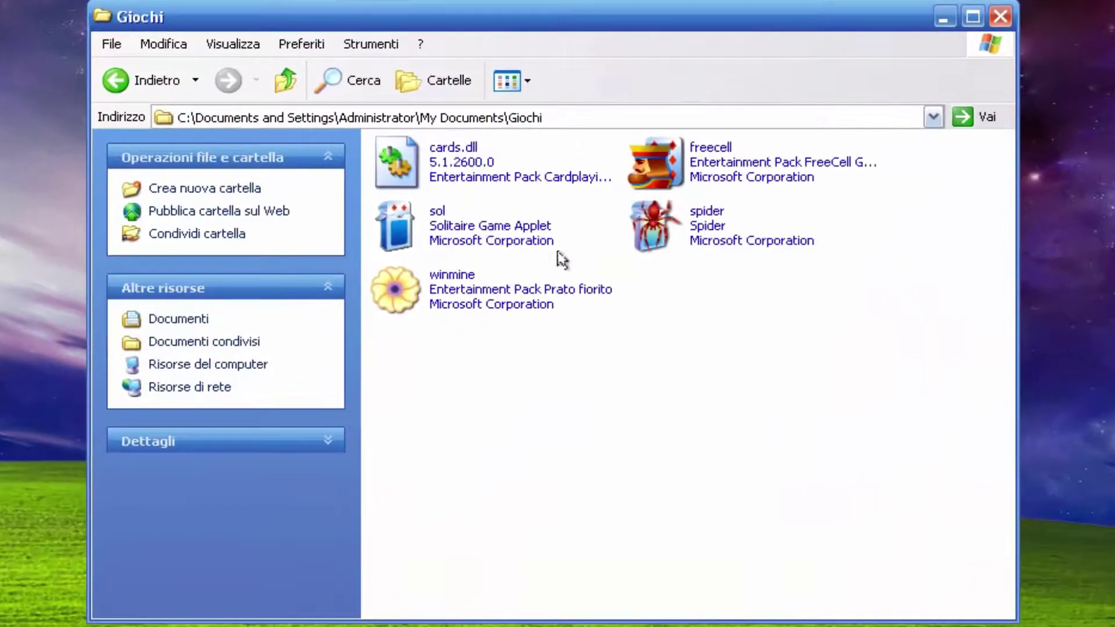
{"action": "double_click", "coordinate": [465, 229]}
{"action": "left_click_drag", "start_coordinate": [189, 50], "coordinate": [758, 108]}
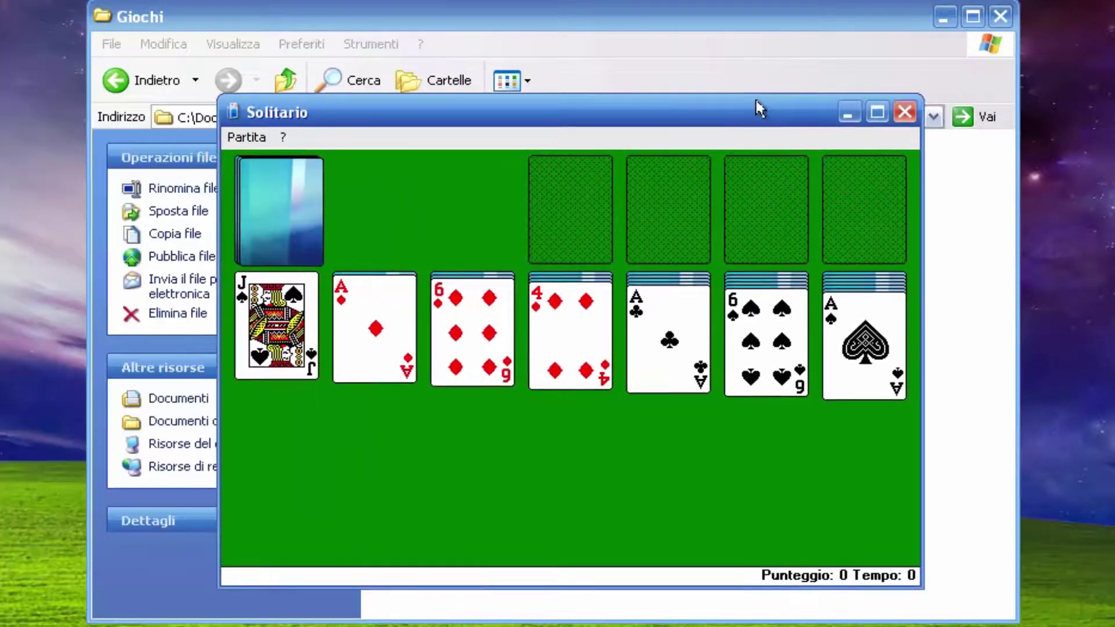
{"action": "left_click", "coordinate": [283, 137]}
{"action": "left_click", "coordinate": [372, 230]}
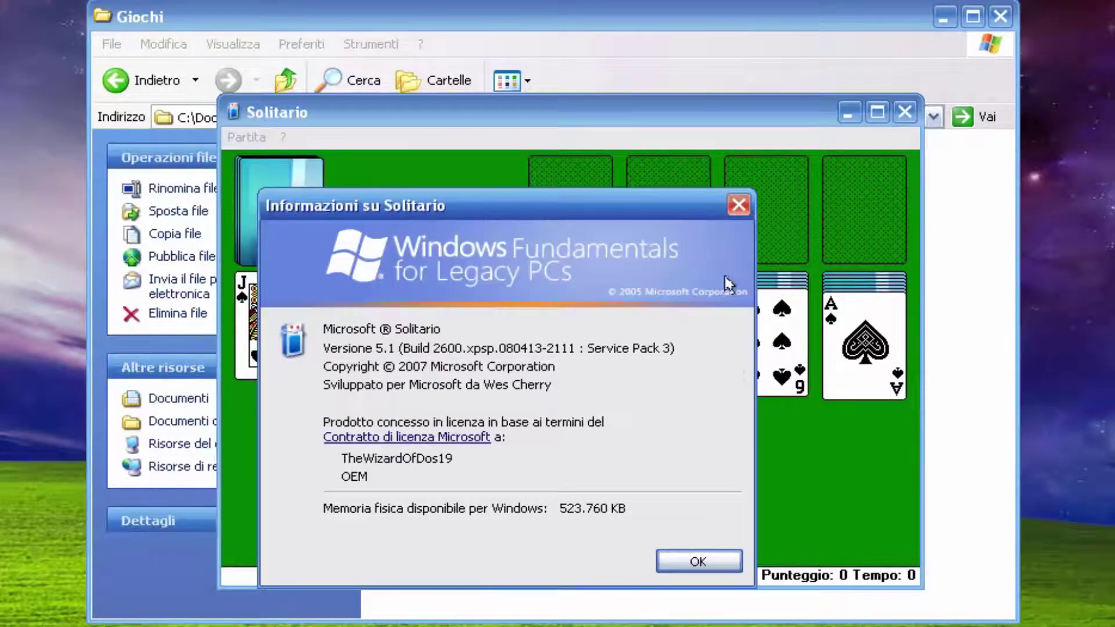
{"action": "left_click", "coordinate": [739, 204]}
{"action": "left_click", "coordinate": [904, 116]}
{"action": "left_click", "coordinate": [665, 331]}
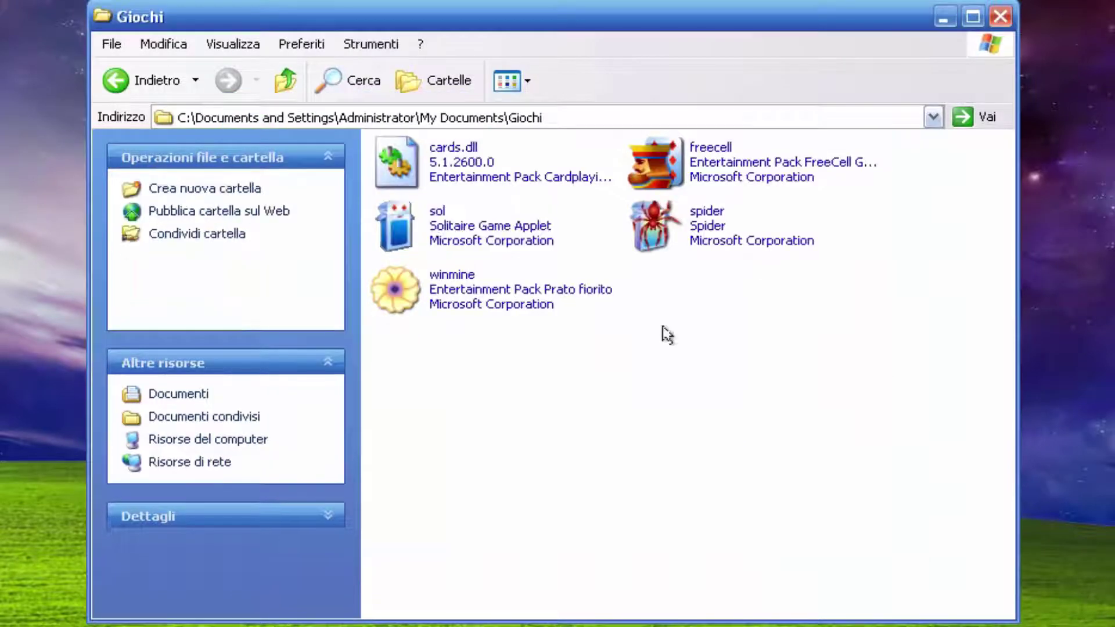
{"action": "left_click", "coordinate": [285, 84]}
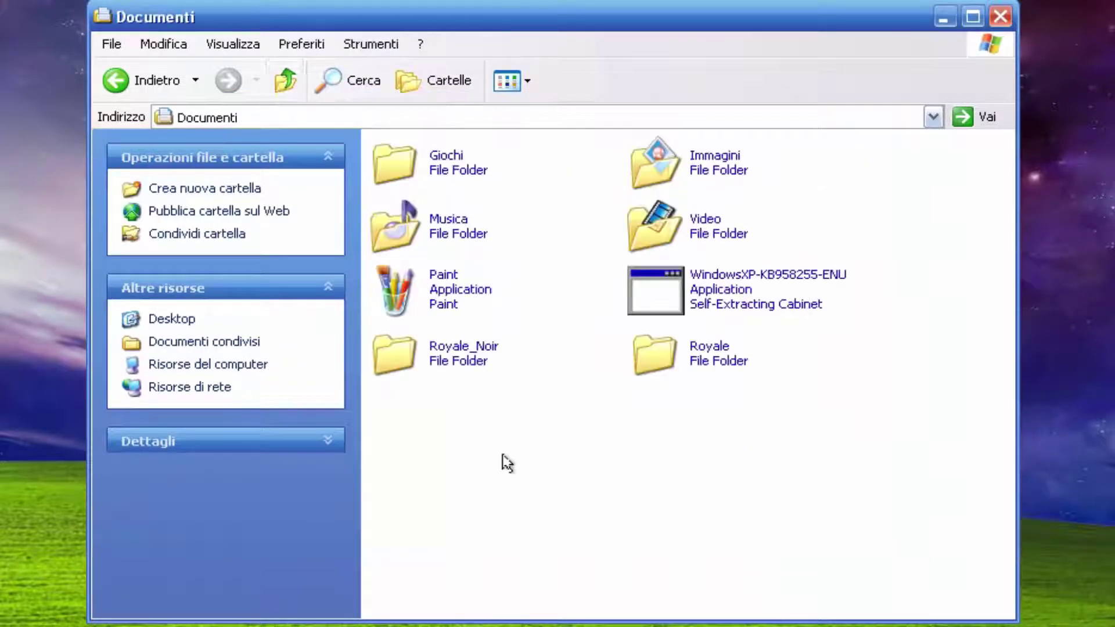
- Examine the Start menu's full program list with the contents of its Giochi group, then dismiss it
{"action": "left_click", "coordinate": [0, 626]}
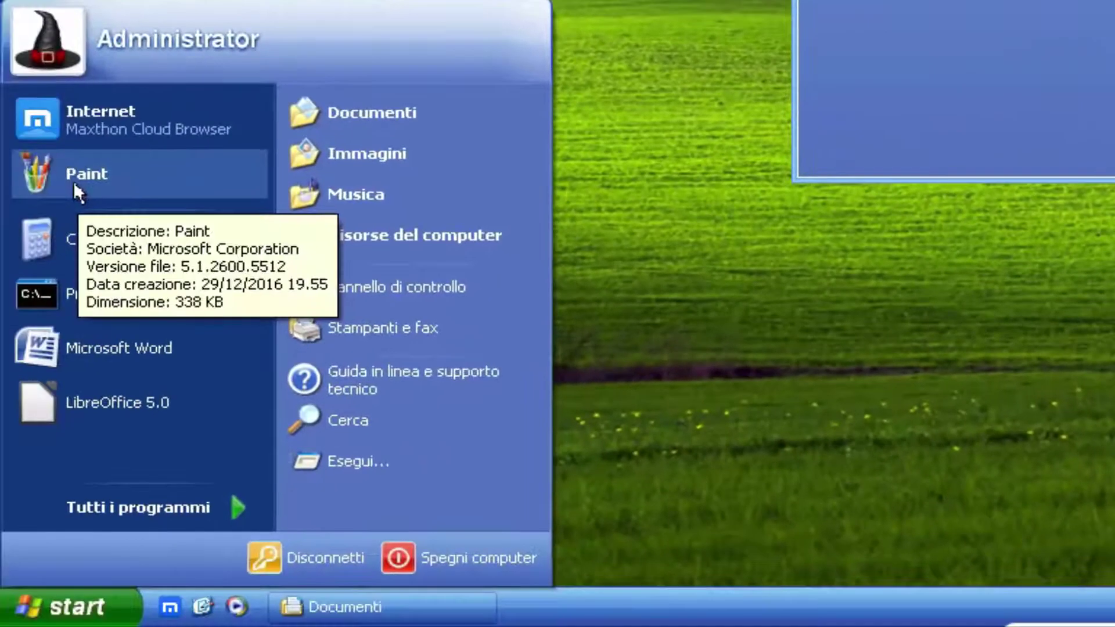
{"action": "left_click", "coordinate": [177, 500]}
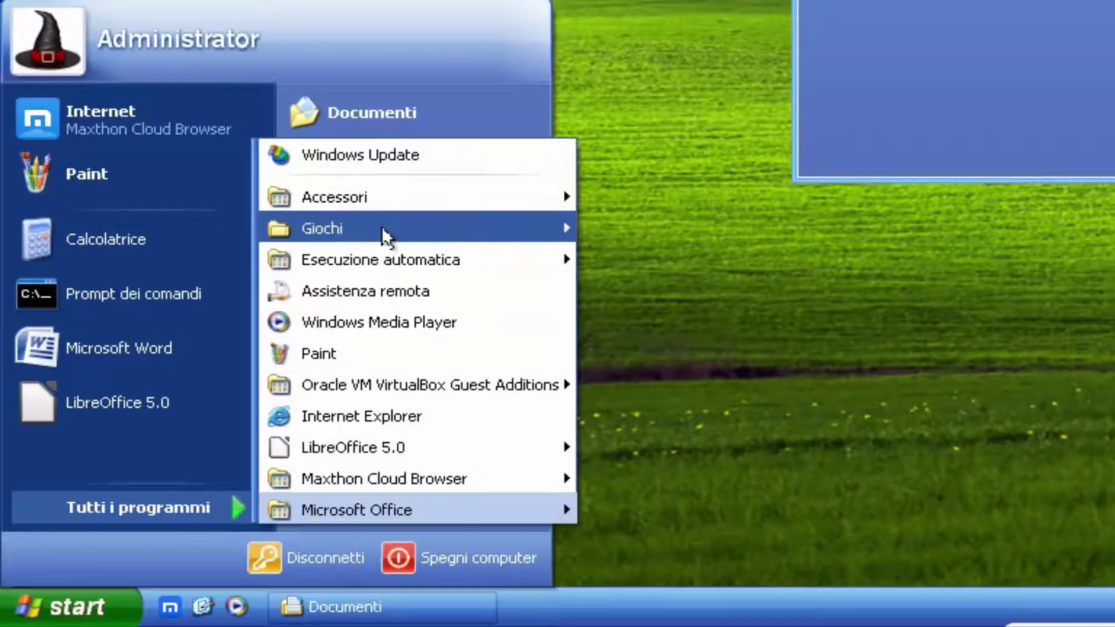
{"action": "mouse_move", "coordinate": [396, 226]}
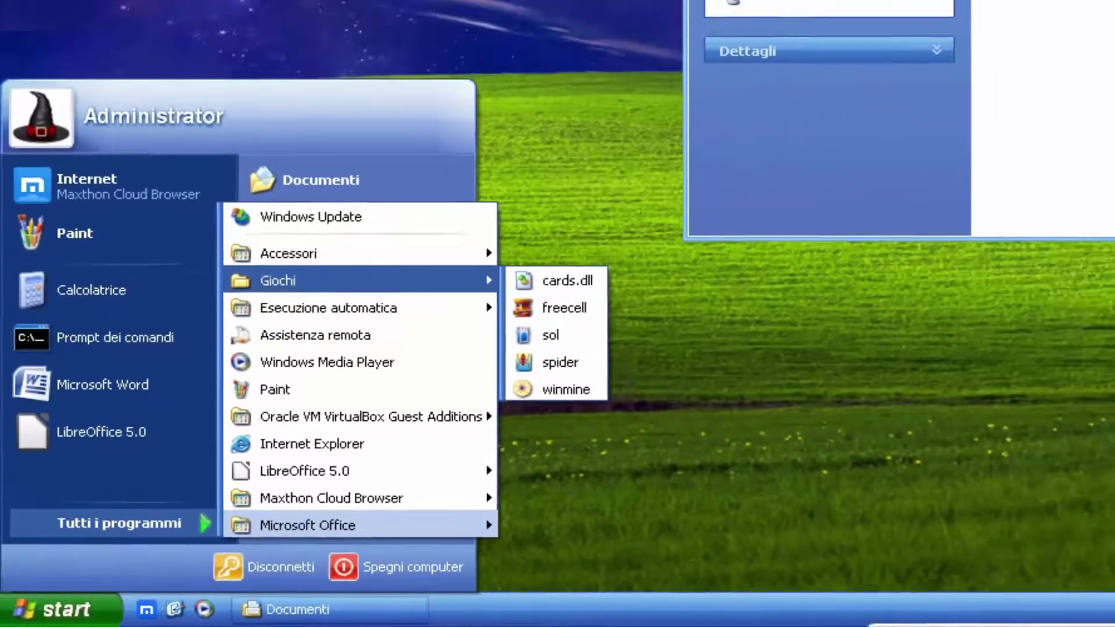
{"action": "left_click", "coordinate": [854, 304]}
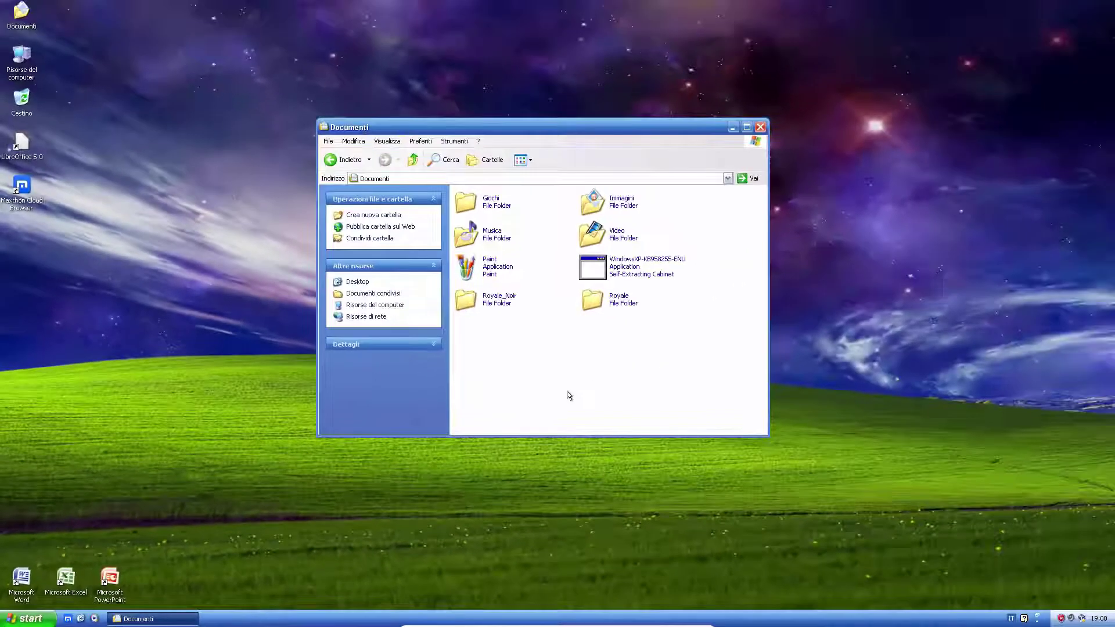
- Go to Risorse del computer and open Pannello di controllo from there
{"action": "left_click", "coordinate": [386, 306]}
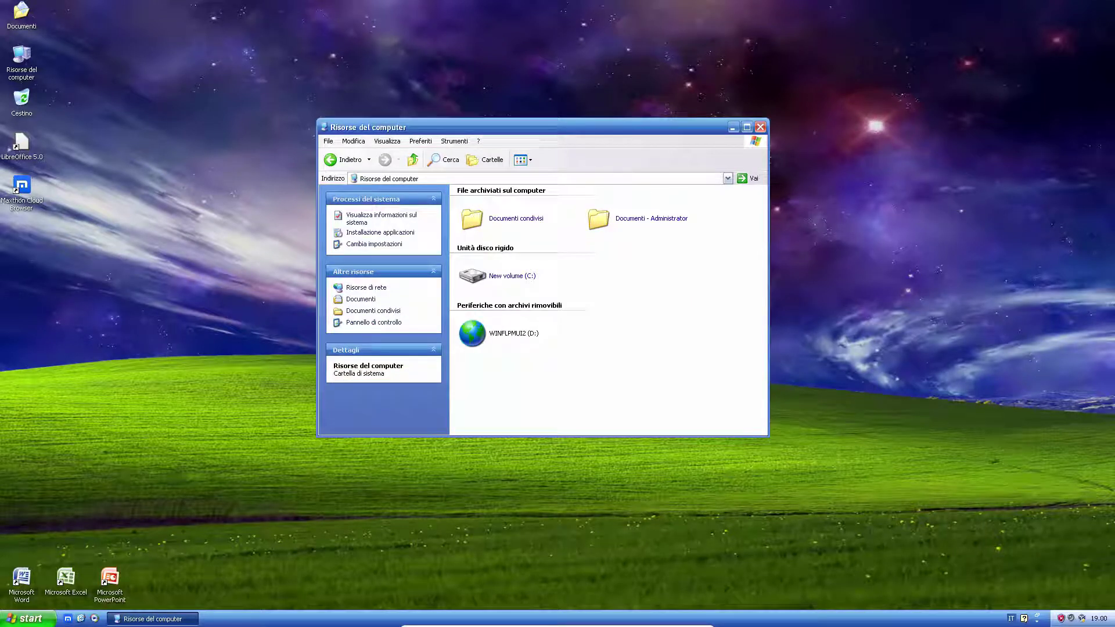
{"action": "left_click", "coordinate": [384, 323]}
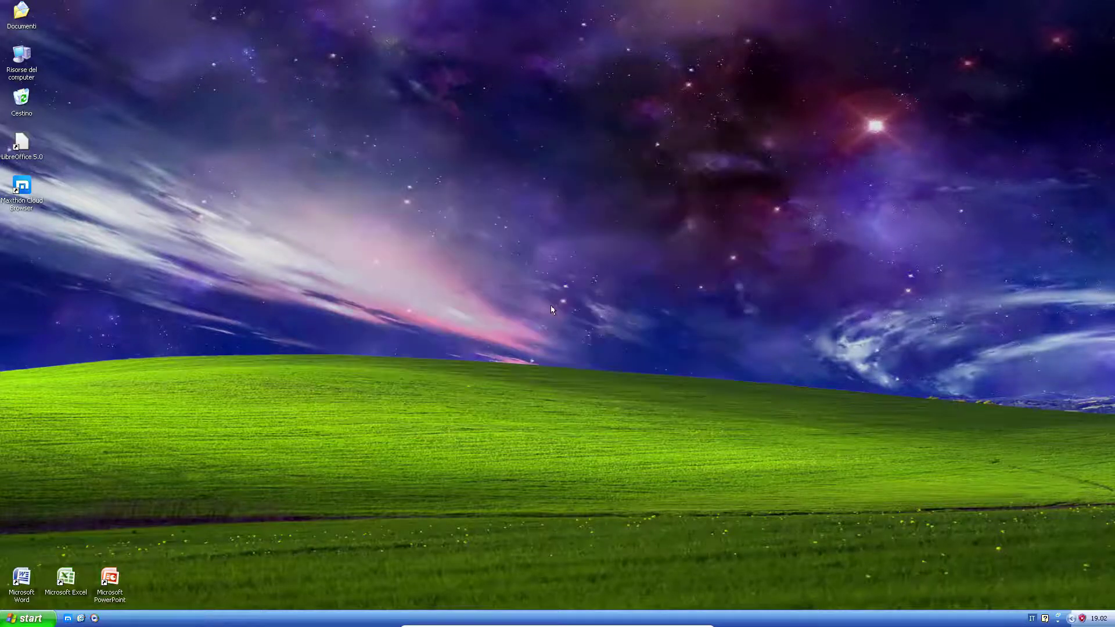
- Locate the target of the LibreOffice 5.0 desktop shortcut and open the properties of the soffice application
{"action": "right_click", "coordinate": [20, 144]}
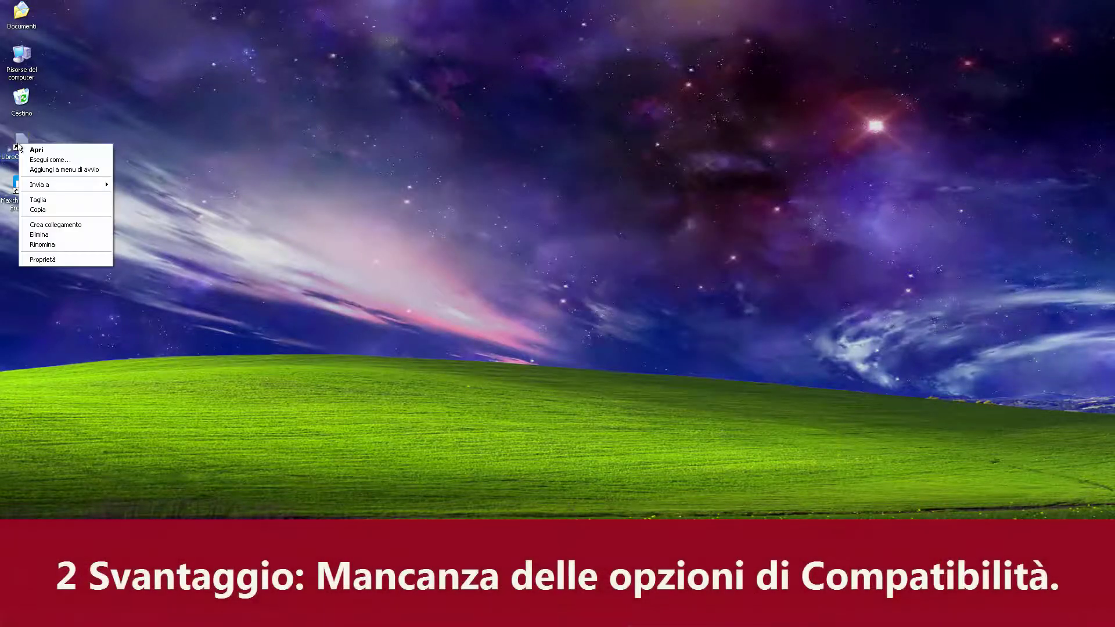
{"action": "left_click", "coordinate": [35, 259]}
{"action": "left_click", "coordinate": [71, 345]}
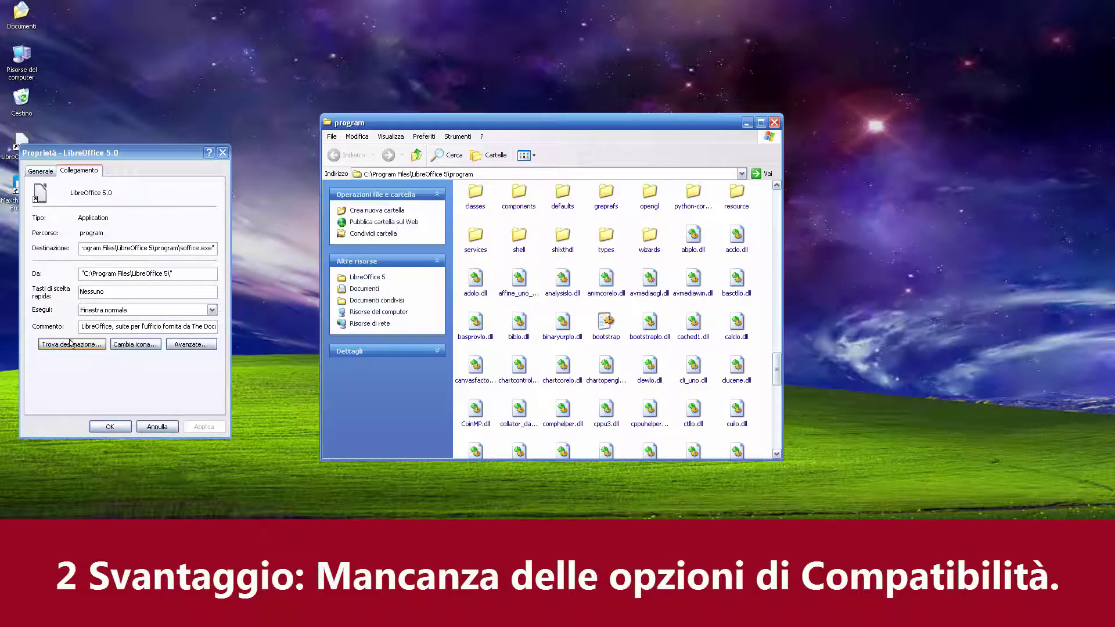
{"action": "right_click", "coordinate": [693, 441]}
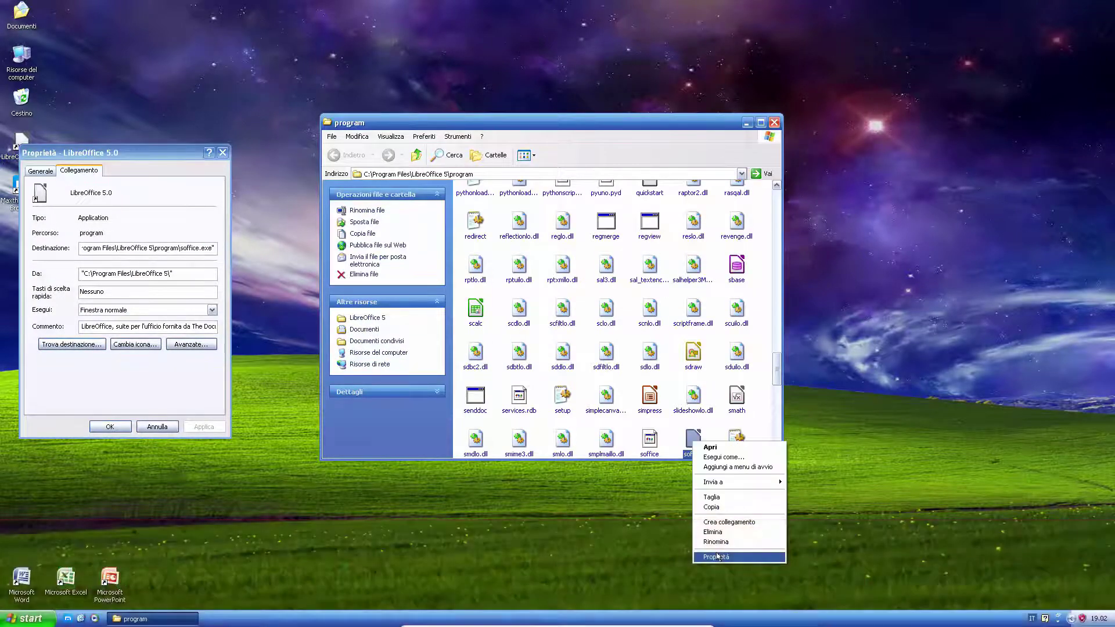
{"action": "left_click", "coordinate": [720, 553]}
- Check soffice's Versione, Firme digitali, Riepilogo and Generale properties for compatibility options, then close the open properties windows
{"action": "left_click_drag", "start_coordinate": [809, 318], "coordinate": [567, 157]}
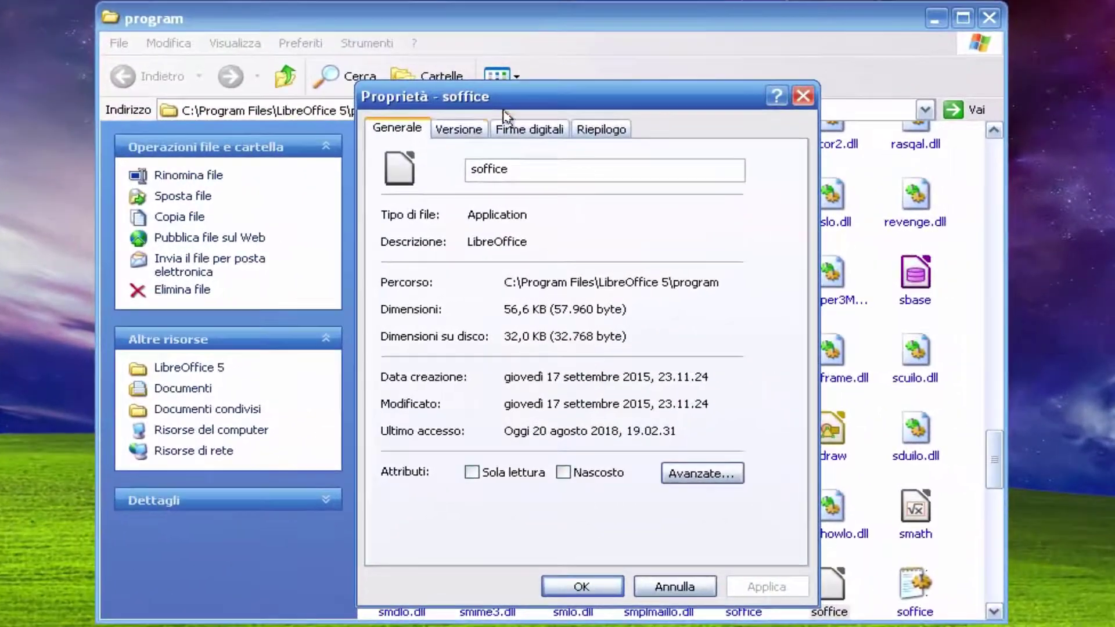
{"action": "left_click", "coordinate": [457, 128]}
{"action": "left_click", "coordinate": [523, 128]}
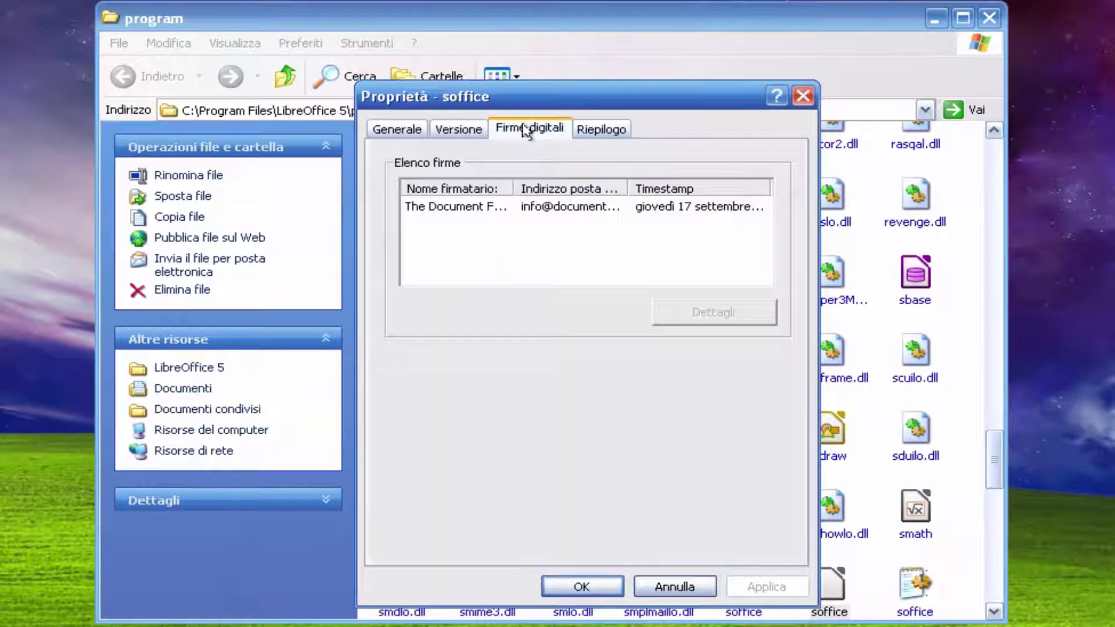
{"action": "left_click", "coordinate": [593, 129]}
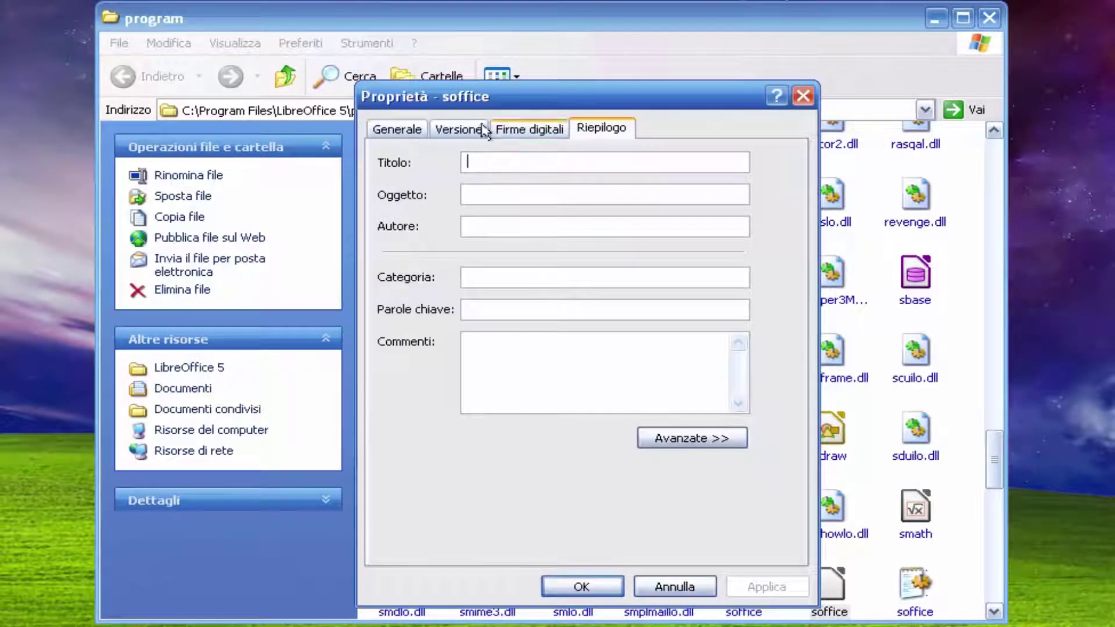
{"action": "left_click", "coordinate": [398, 128]}
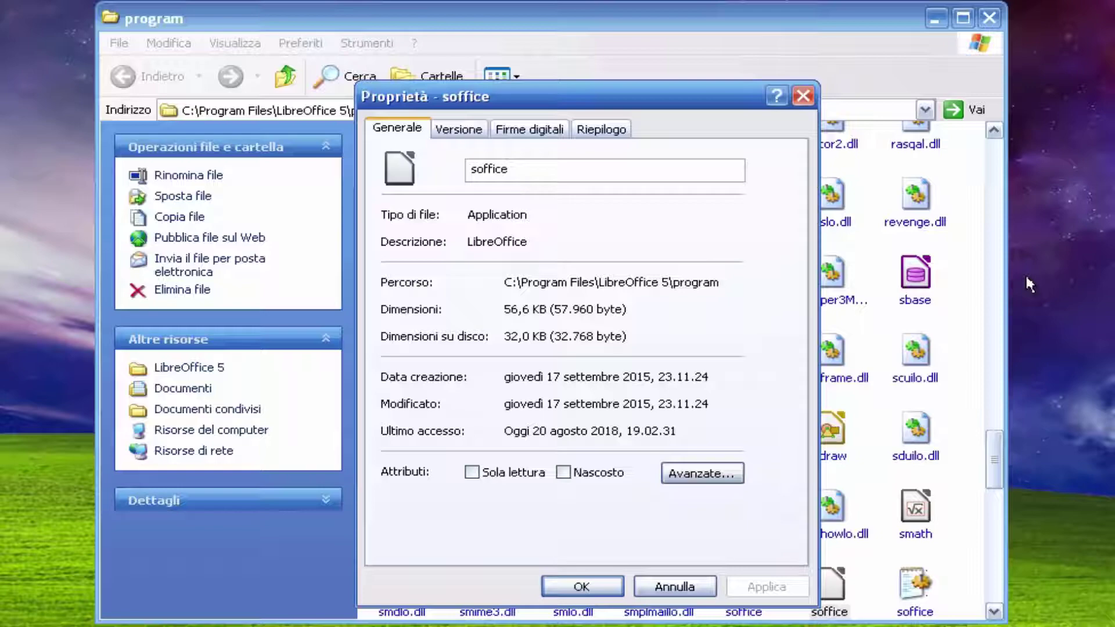
{"action": "left_click", "coordinate": [803, 95]}
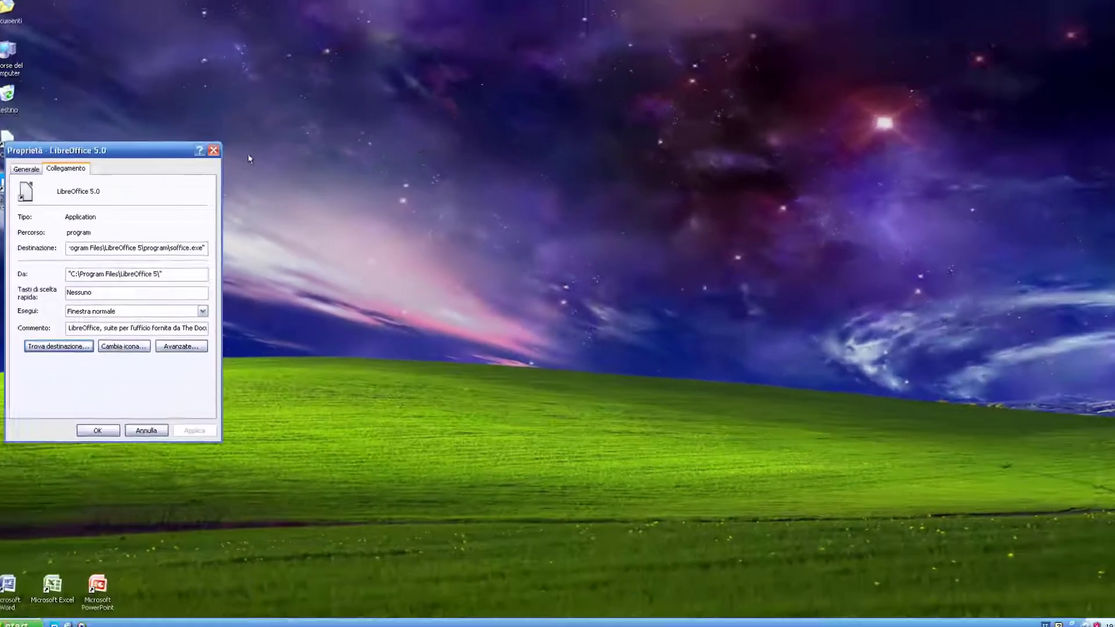
{"action": "left_click", "coordinate": [214, 150]}
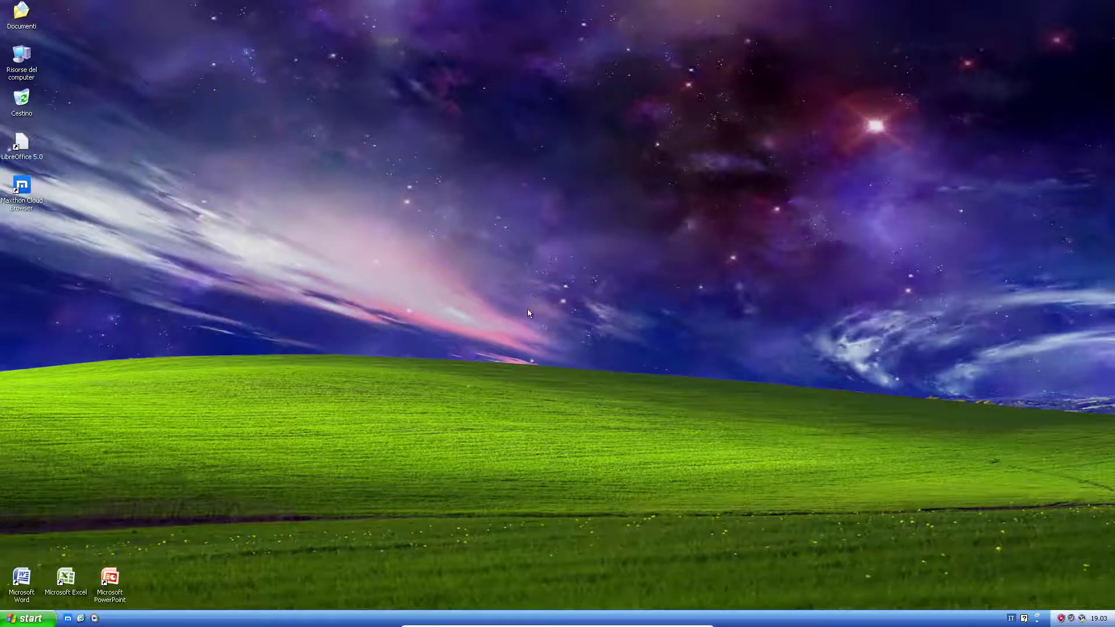
- Run WindowsXP-KB958255-ENU from Documenti, view the opening page of its update installation wizard and cancel the installation
{"action": "double_click", "coordinate": [19, 13]}
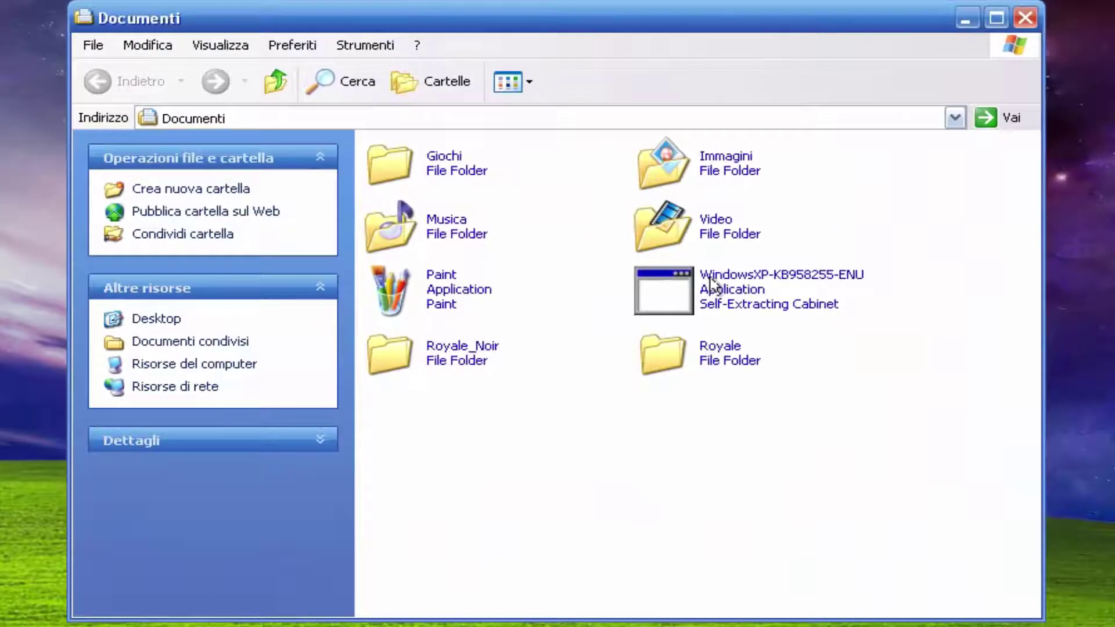
{"action": "left_click", "coordinate": [622, 265]}
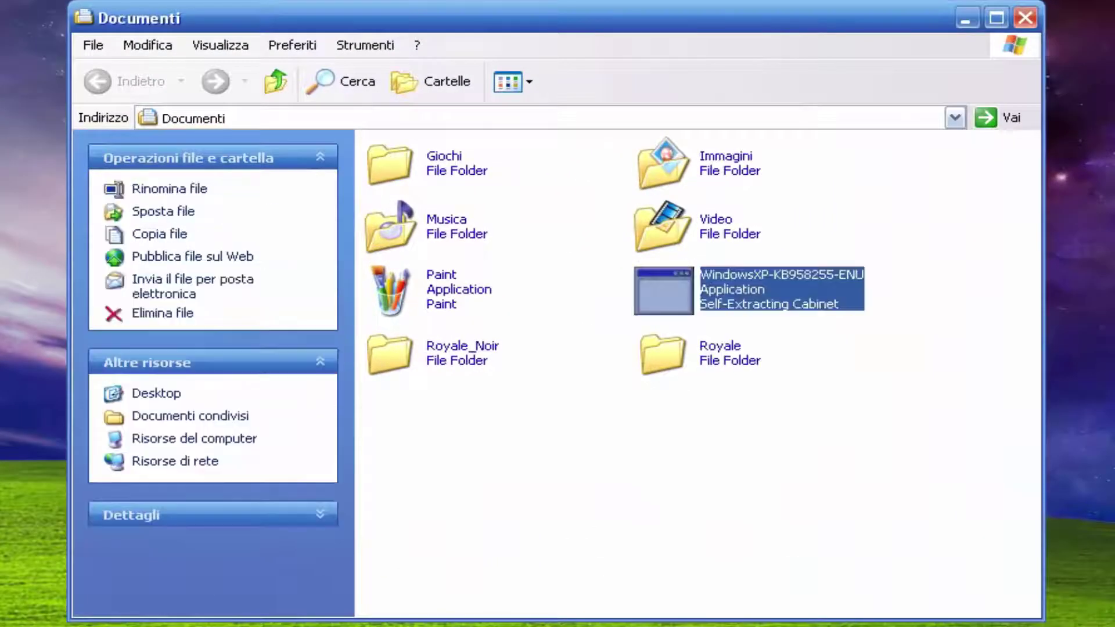
{"action": "key", "text": "Return"}
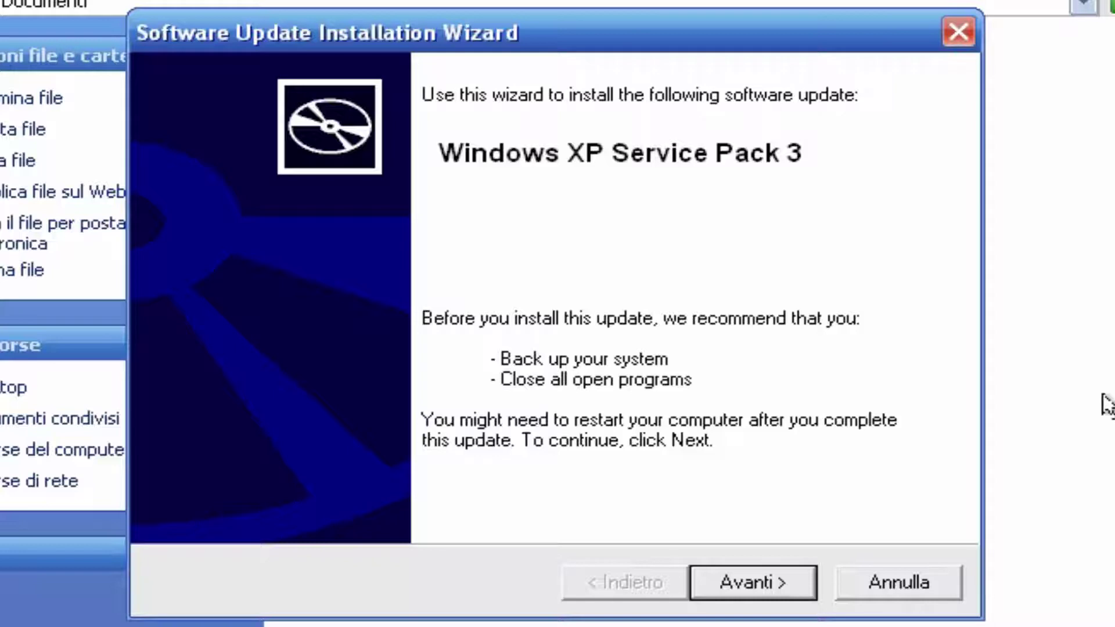
{"action": "left_click", "coordinate": [926, 583]}
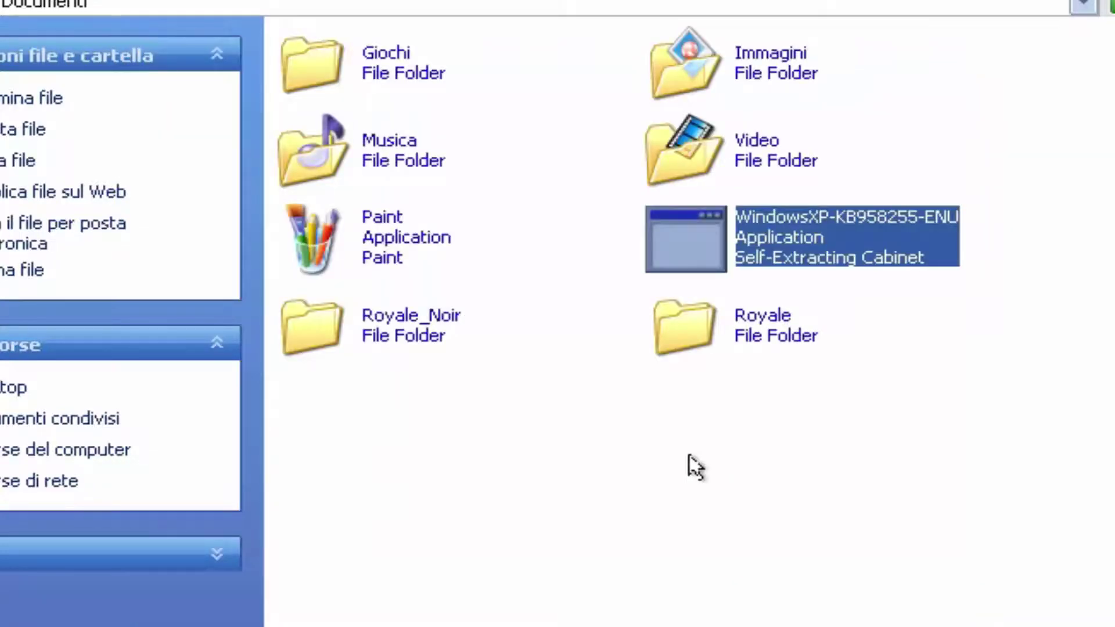
{"action": "left_click", "coordinate": [696, 467]}
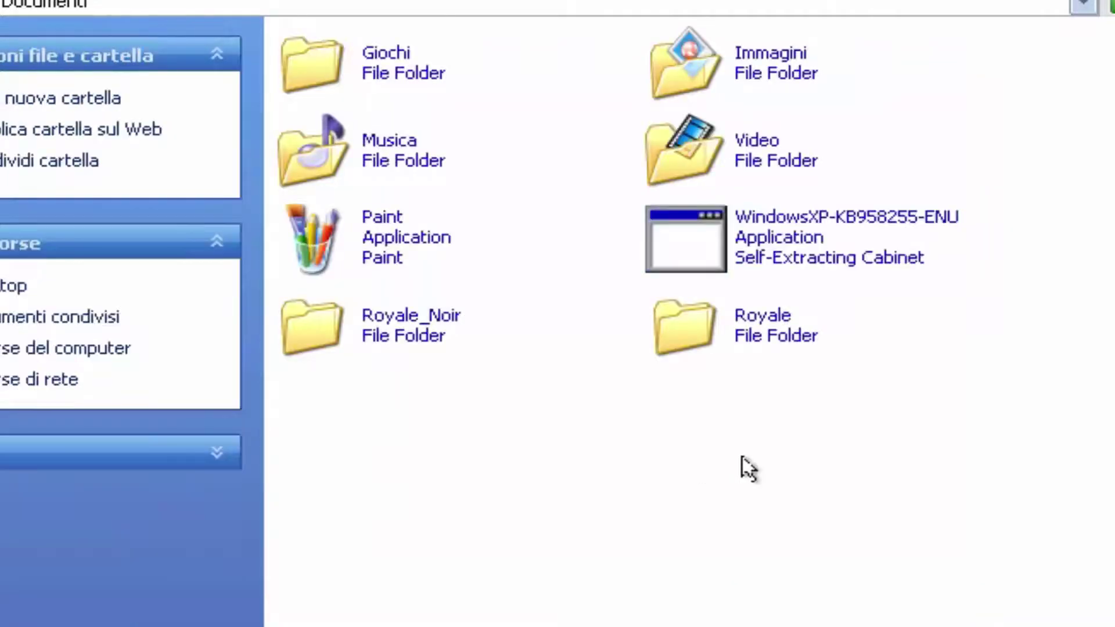
- View the properties of WindowsXP-KB958255-ENU in Documenti, then close the properties and the Documenti window
{"action": "right_click", "coordinate": [776, 244]}
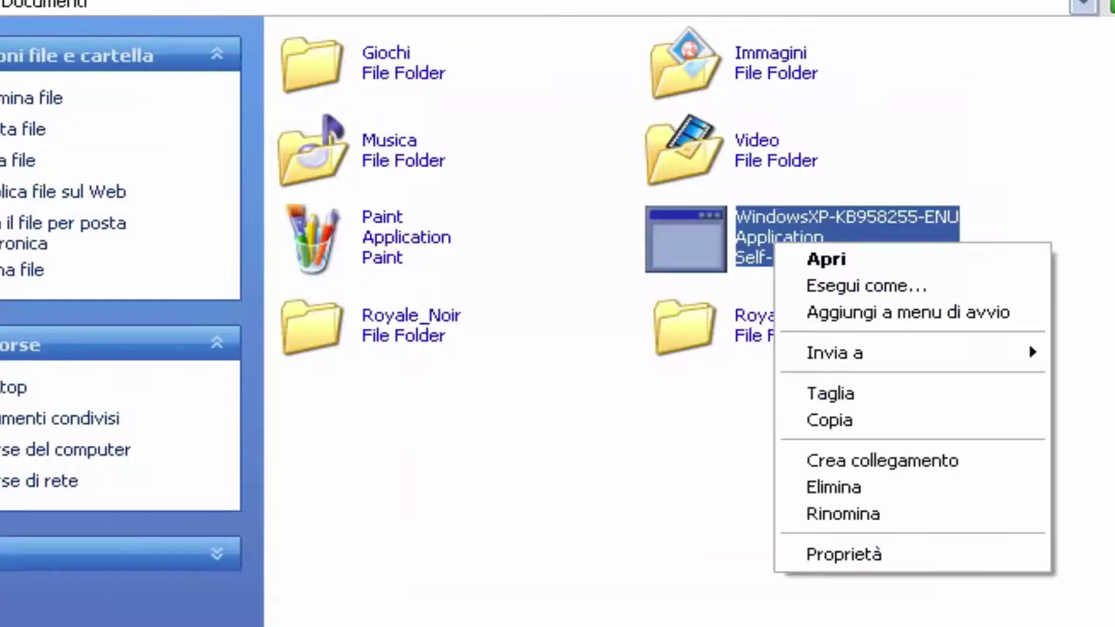
{"action": "left_click", "coordinate": [854, 556]}
{"action": "left_click_drag", "start_coordinate": [1038, 262], "coordinate": [679, 3]}
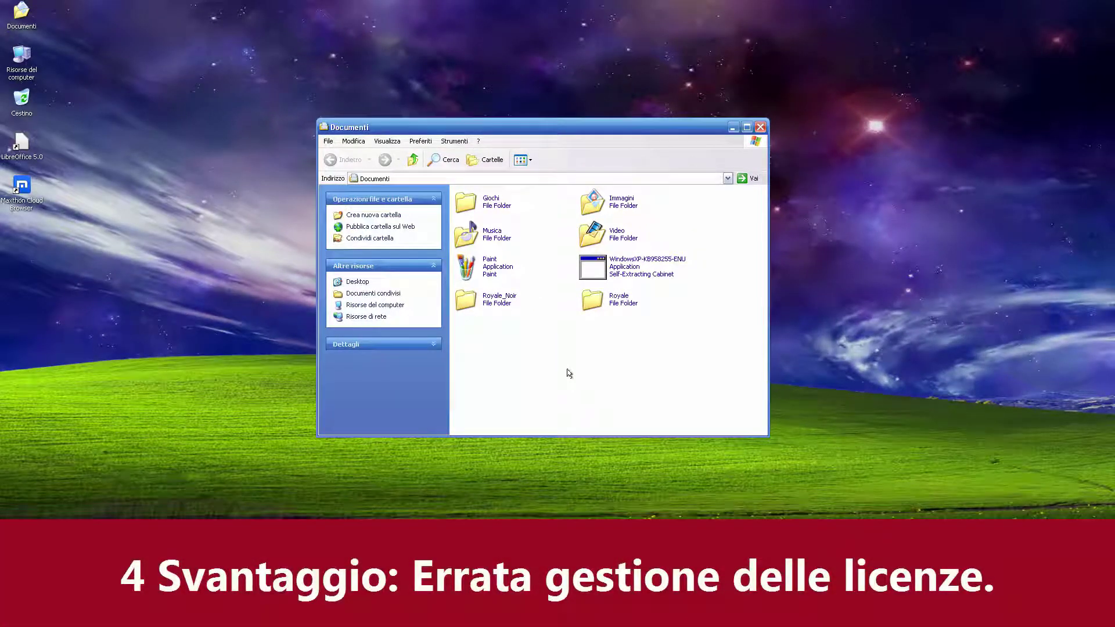
{"action": "left_click", "coordinate": [760, 127]}
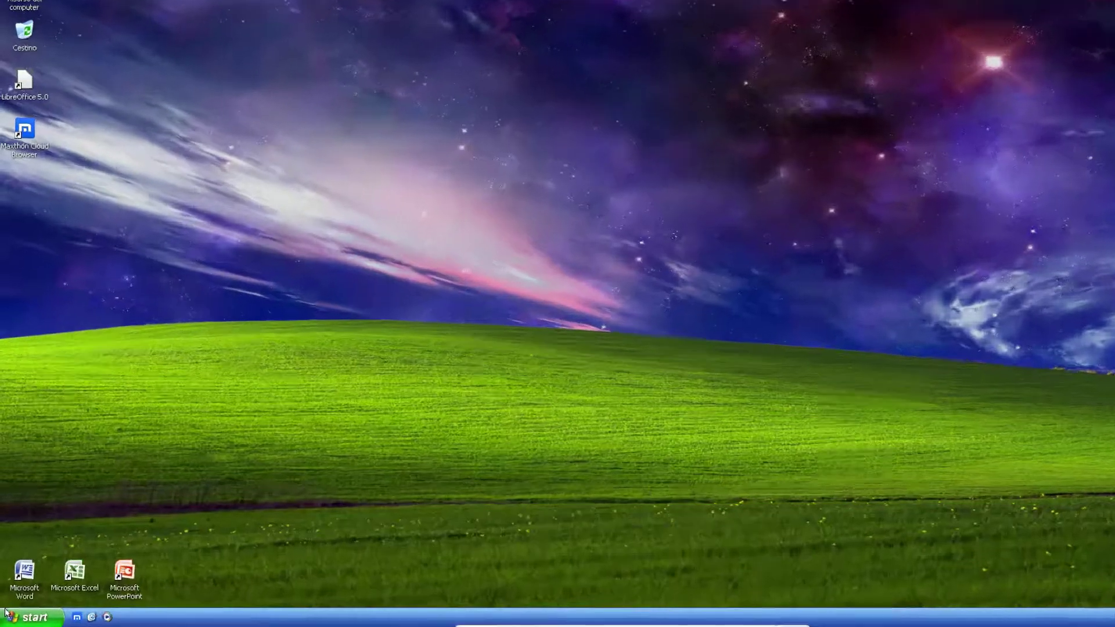
- Look through the list of all installed programs, including the Accessori, Giochi and LibreOffice 5.0 groups, then close the list
{"action": "left_click", "coordinate": [7, 614]}
{"action": "mouse_move", "coordinate": [63, 578]}
{"action": "mouse_move", "coordinate": [457, 204]}
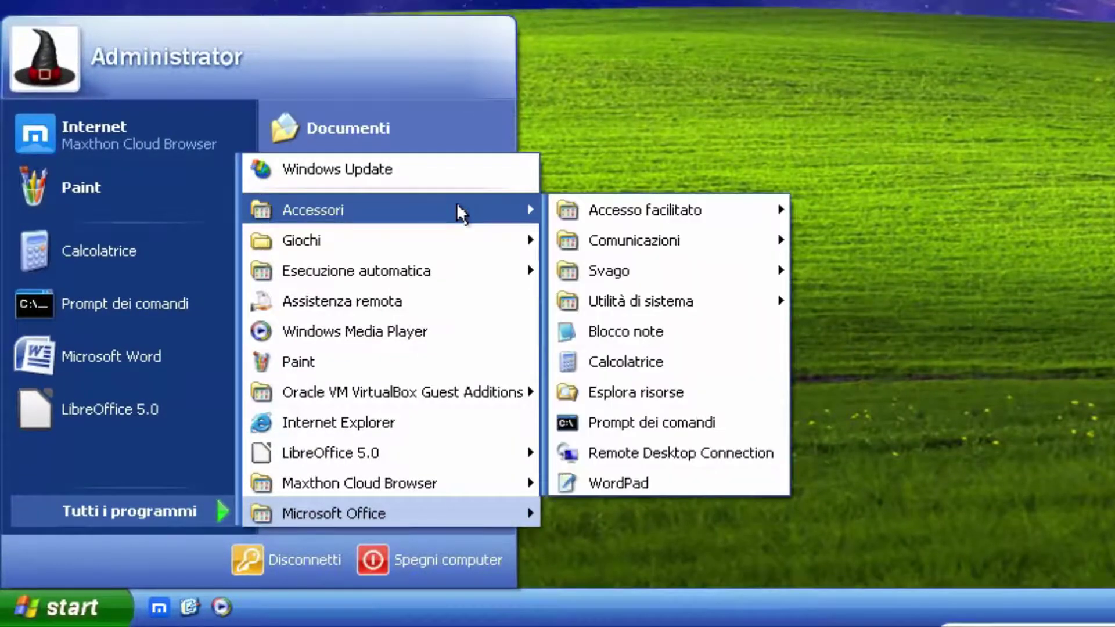
{"action": "mouse_move", "coordinate": [588, 235]}
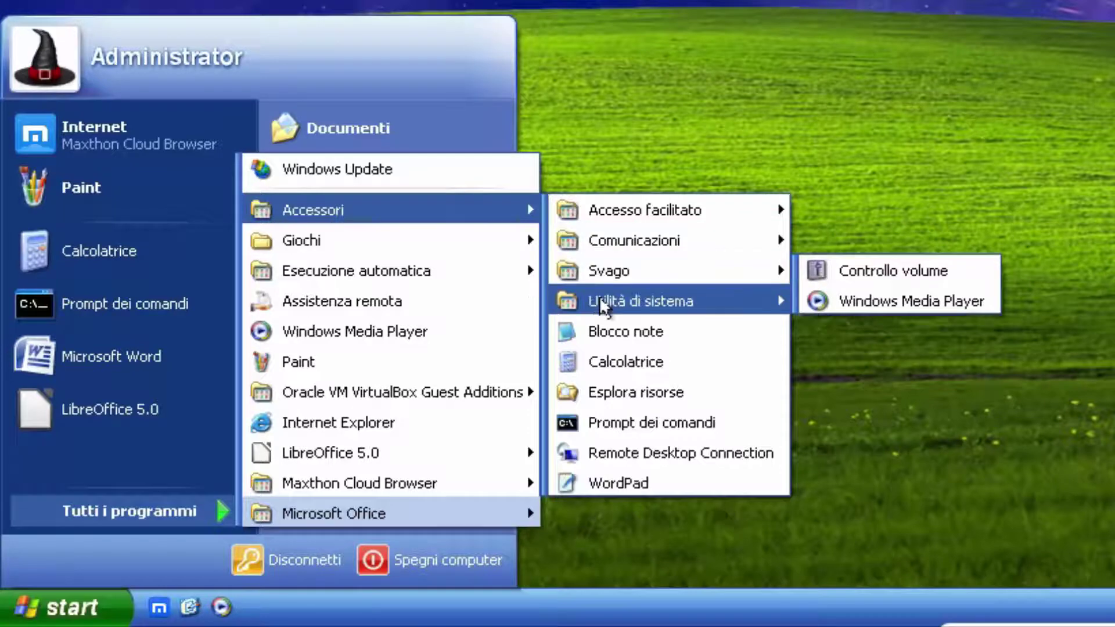
{"action": "mouse_move", "coordinate": [601, 300]}
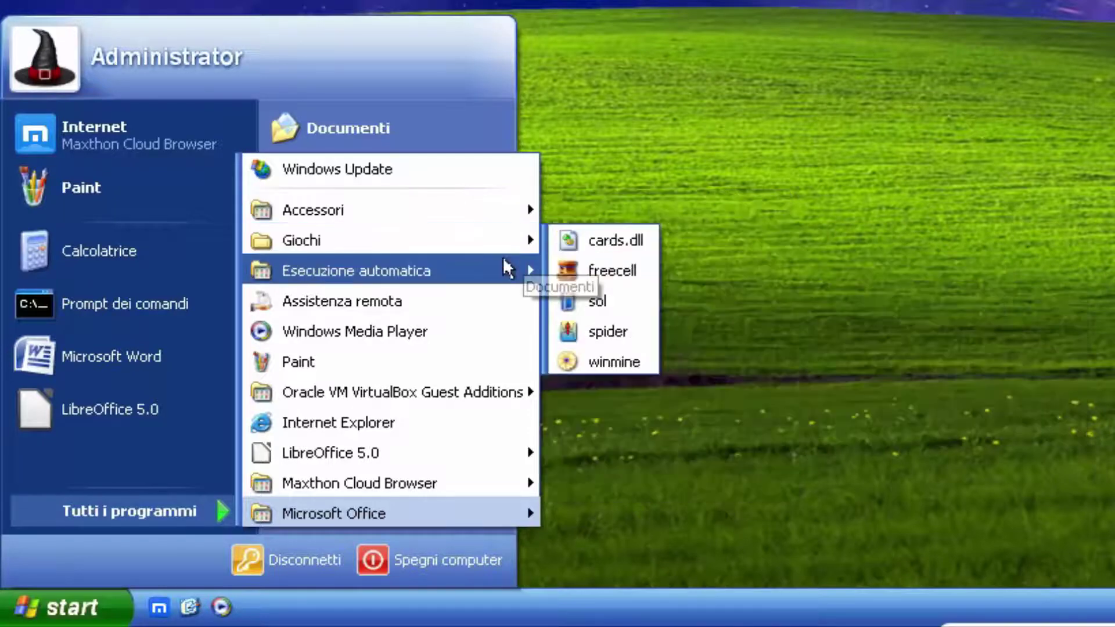
{"action": "mouse_move", "coordinate": [470, 443]}
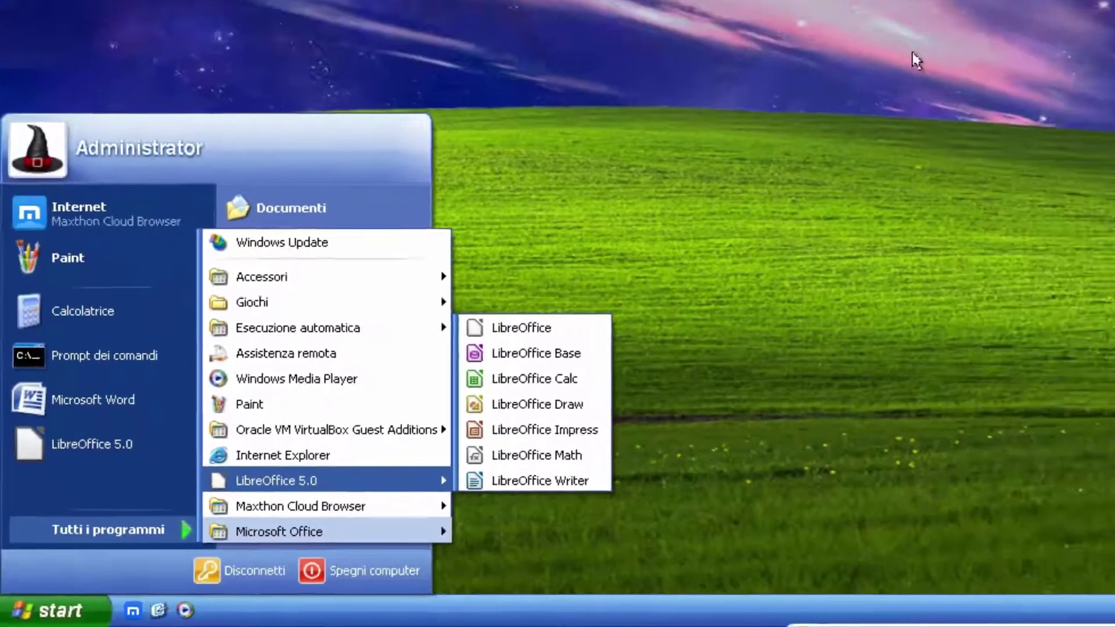
{"action": "left_click", "coordinate": [678, 216]}
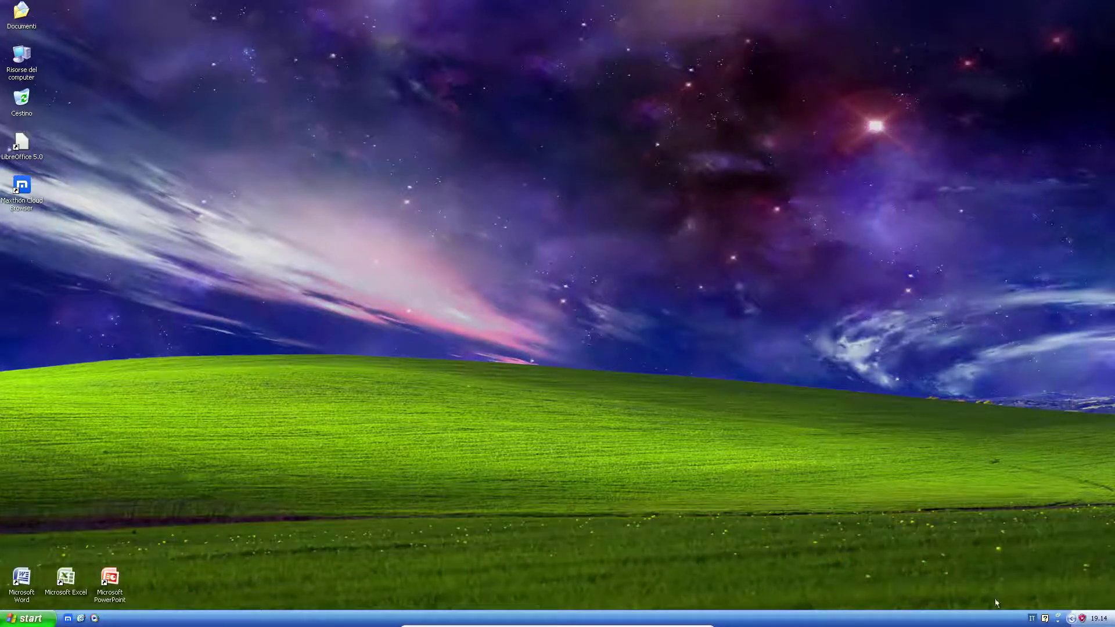
- View the firewall, automatic updates and virus protection status in Centro sicurezza PC Windows, then close it
{"action": "double_click", "coordinate": [1084, 620]}
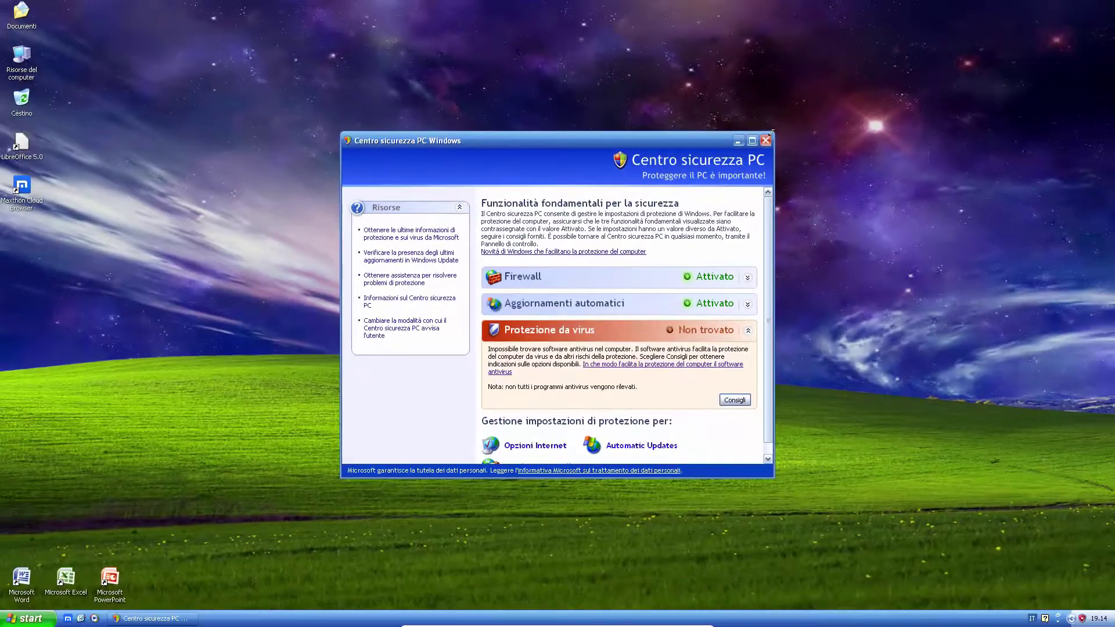
{"action": "left_click", "coordinate": [766, 141]}
- Open Risorse del computer and show the Informazioni su Windows version dialog, placing it over the middle of that window
{"action": "left_click", "coordinate": [10, 64]}
{"action": "double_click", "coordinate": [11, 64]}
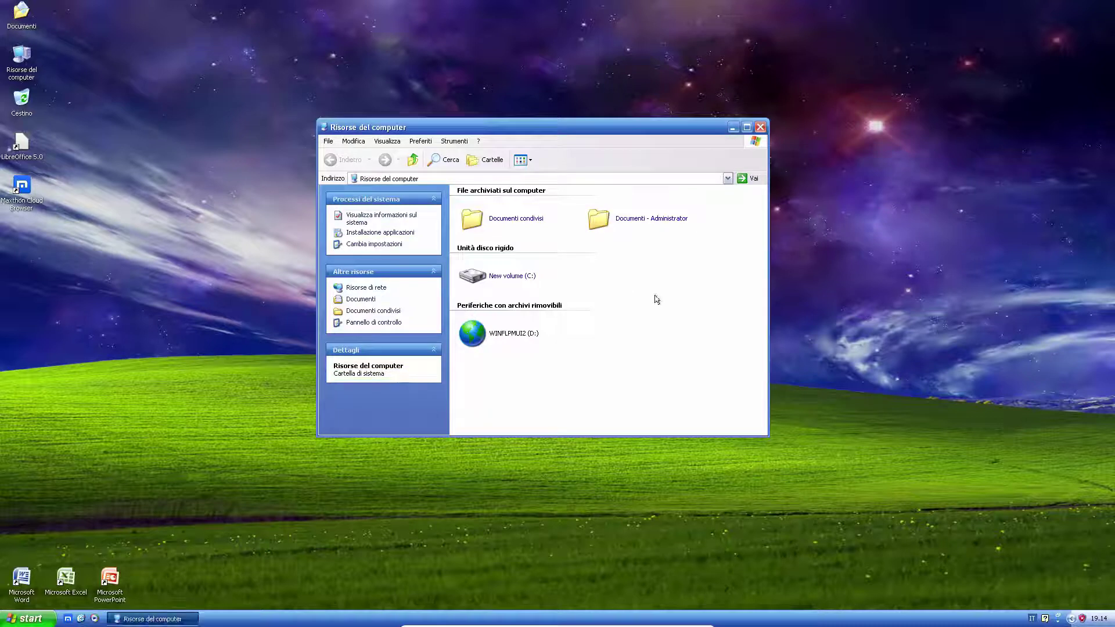
{"action": "left_click", "coordinate": [478, 141]}
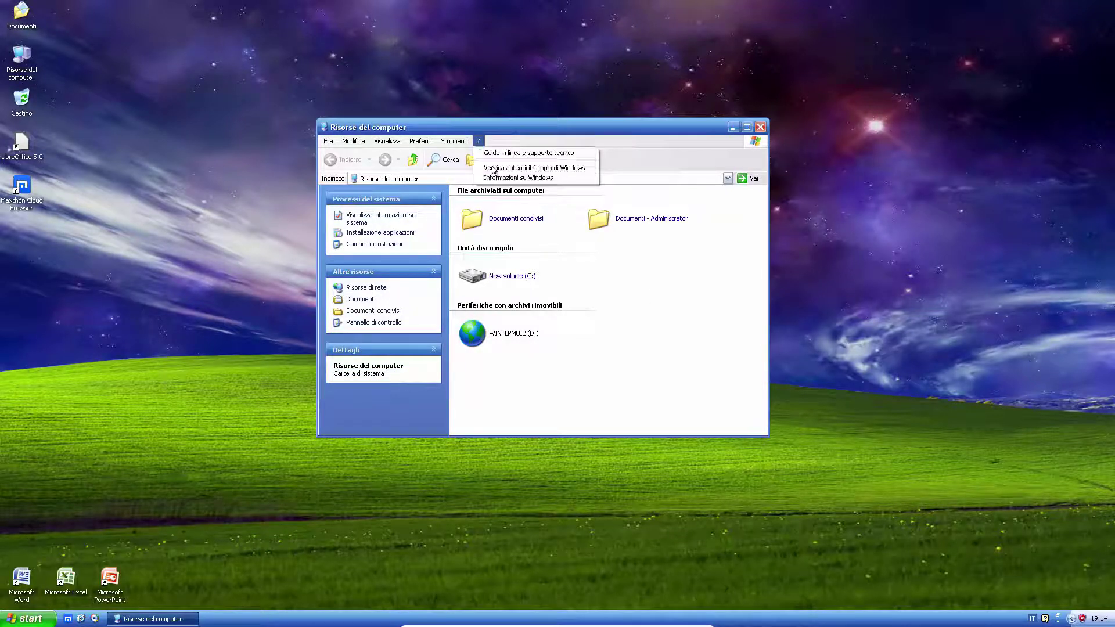
{"action": "left_click", "coordinate": [494, 178]}
{"action": "left_click_drag", "start_coordinate": [472, 165], "coordinate": [570, 200]}
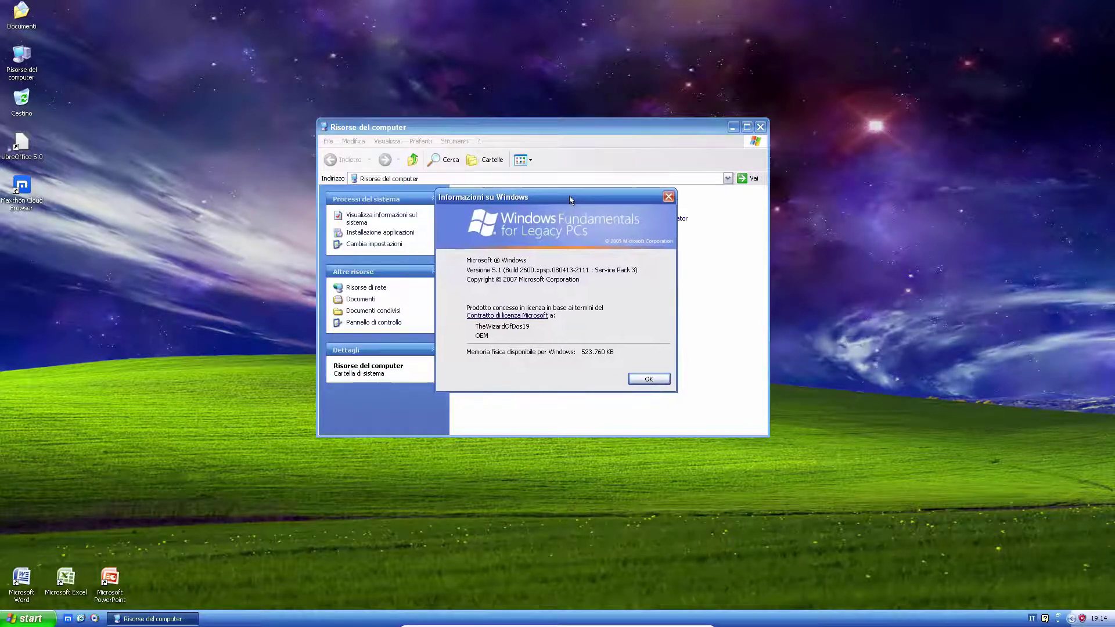